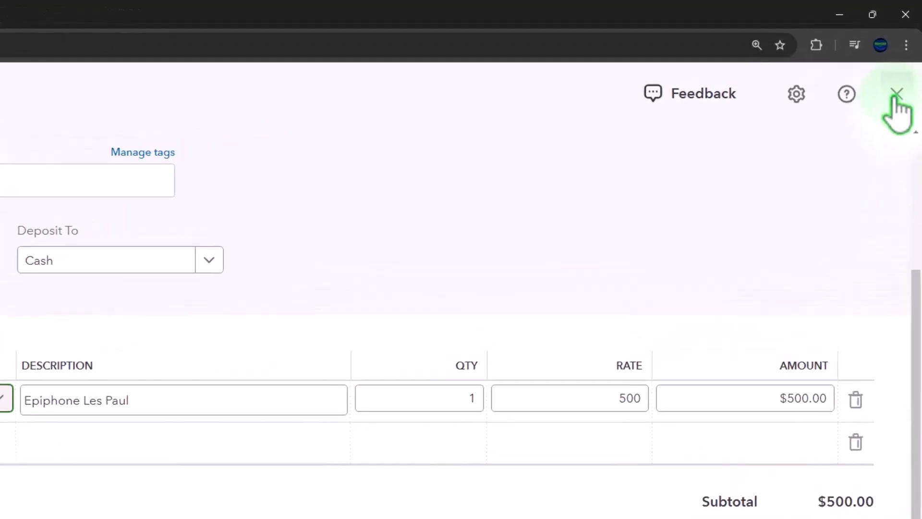
Step: Close the open sales receipt and leave without saving its changes
left_click(896, 95)
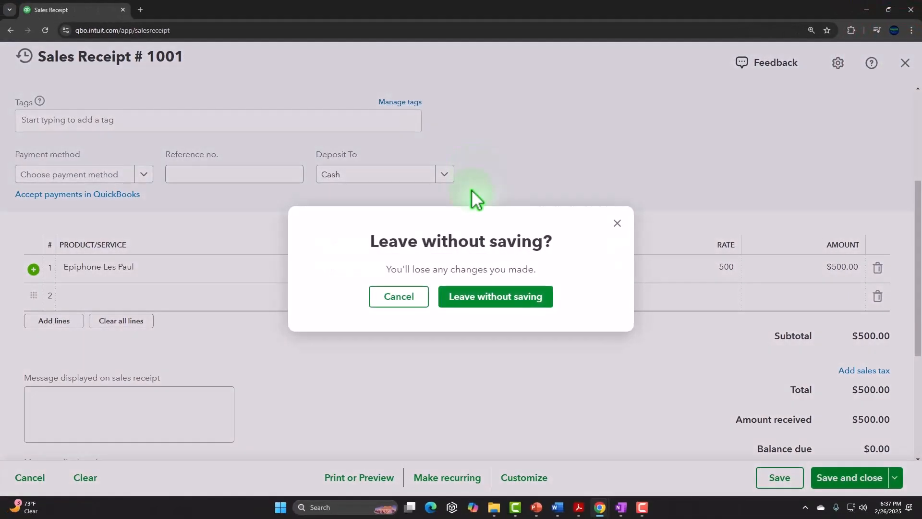
left_click(617, 223)
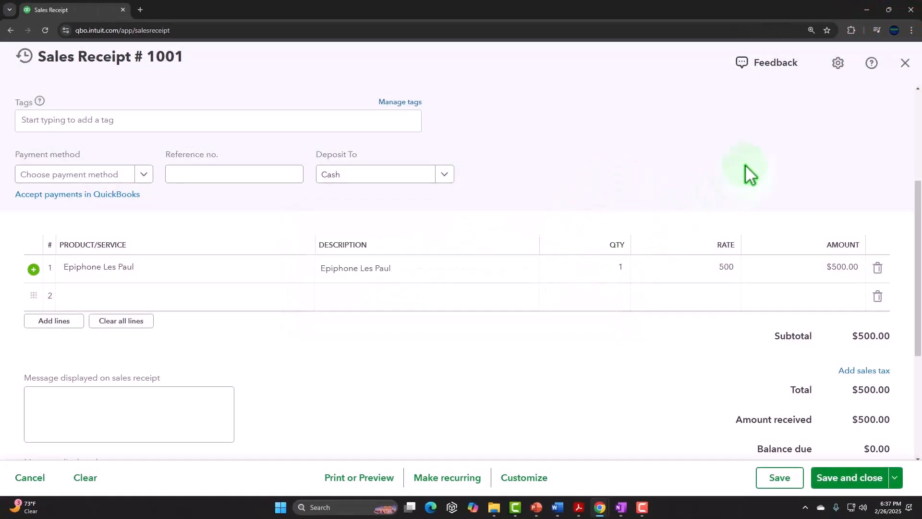
left_click(904, 63)
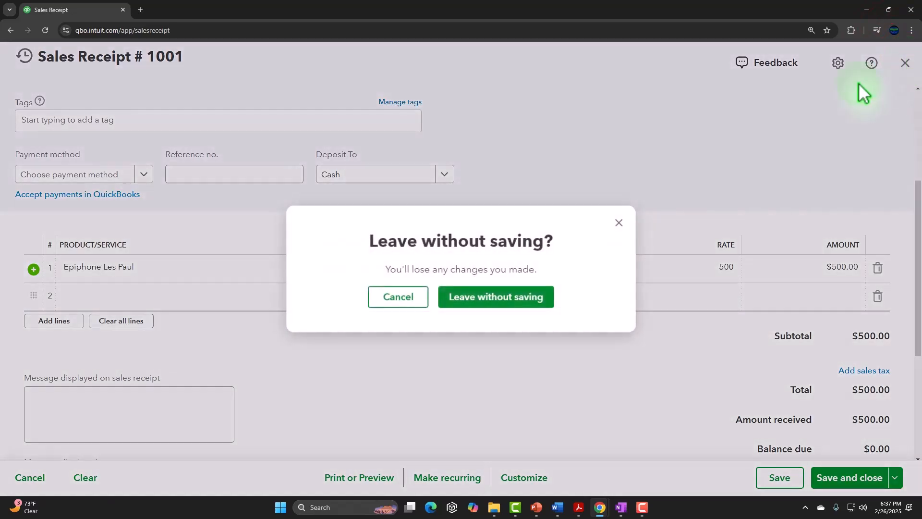
left_click(475, 307)
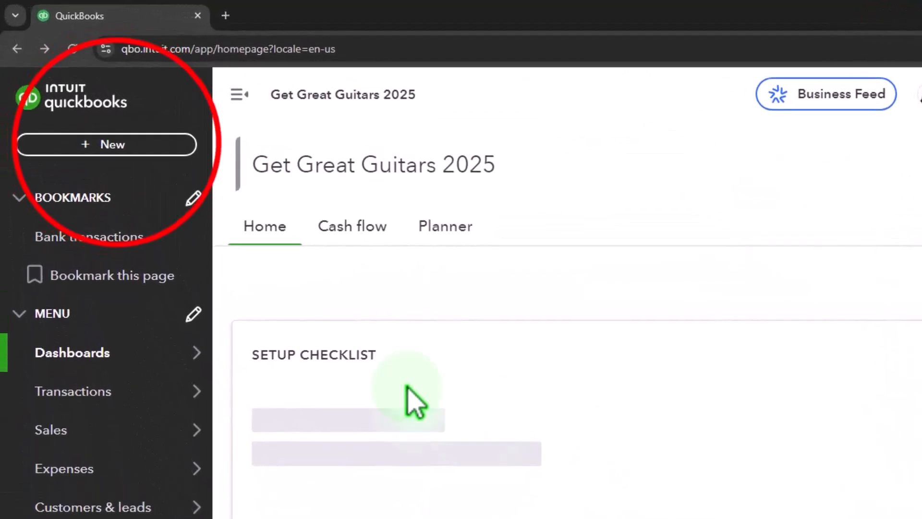
left_click(108, 145)
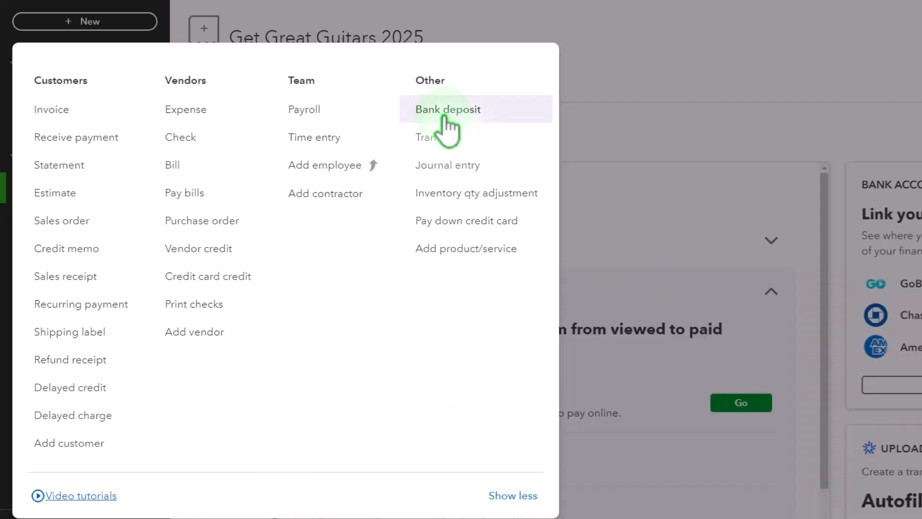
left_click(625, 63)
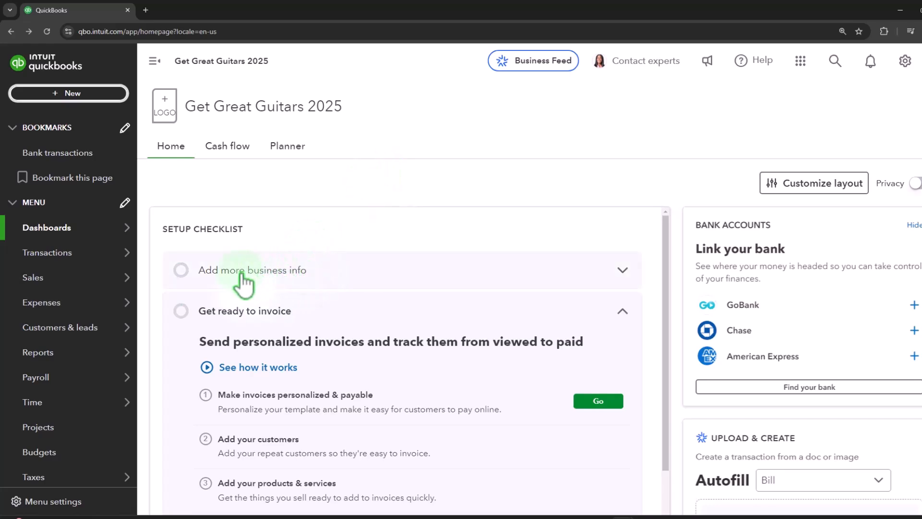
Step: Open the Products & services list under Sales and look through the inventory and service items
left_click(72, 278)
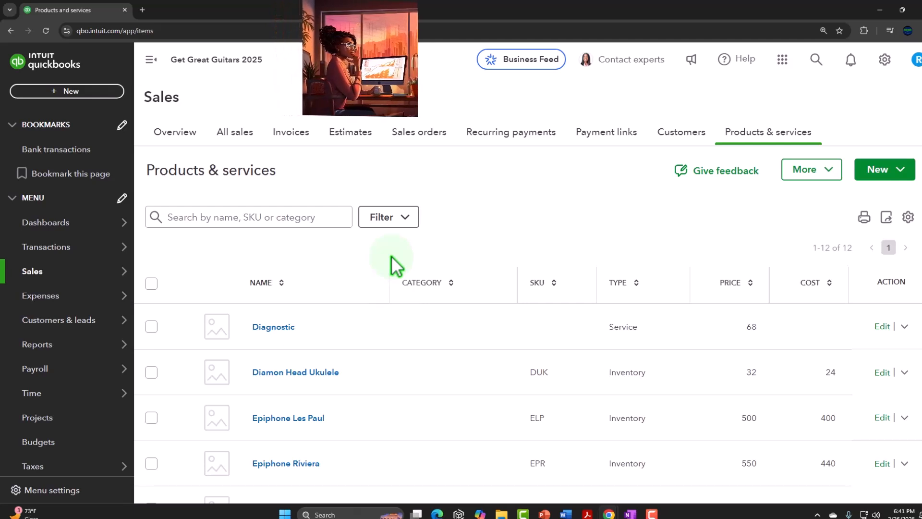
scroll(386, 256, "down", 2)
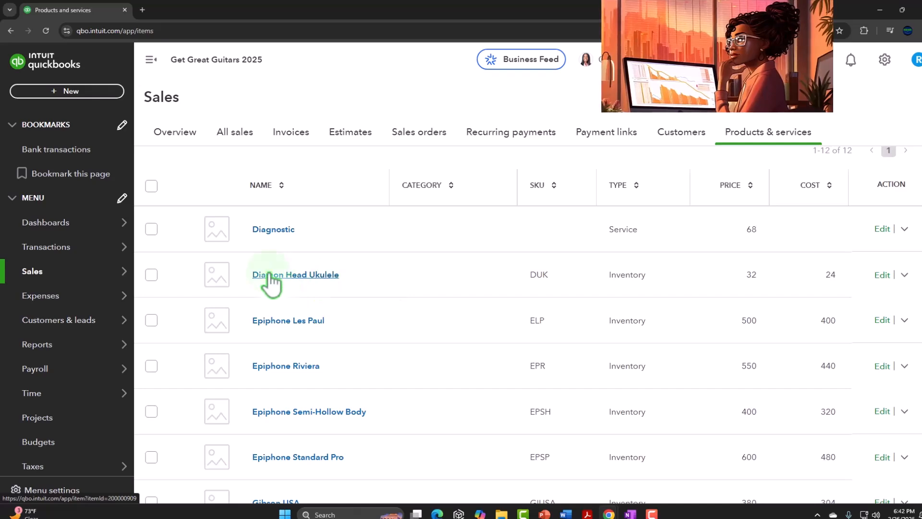
Step: Open the Sales tax page under Taxes and collapse the navigation menu
mouse_move(107, 267)
scroll(75, 265, "down", 2)
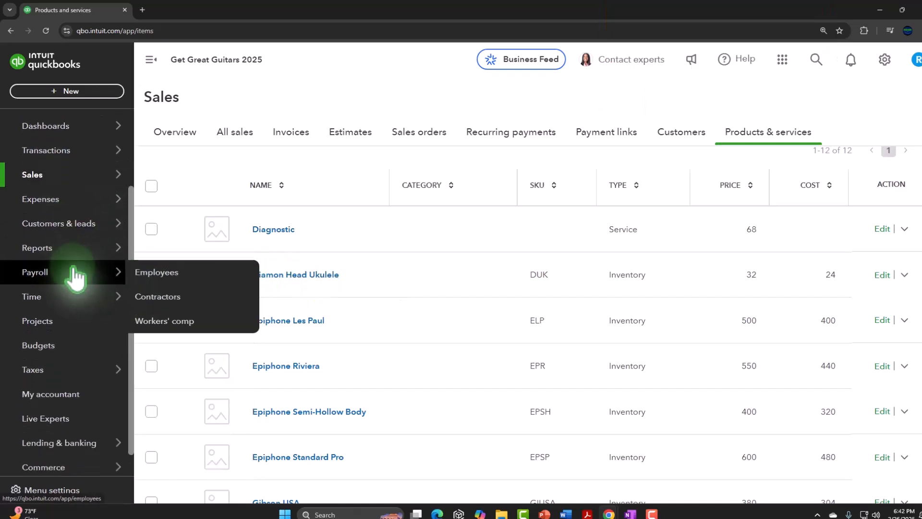
mouse_move(70, 259)
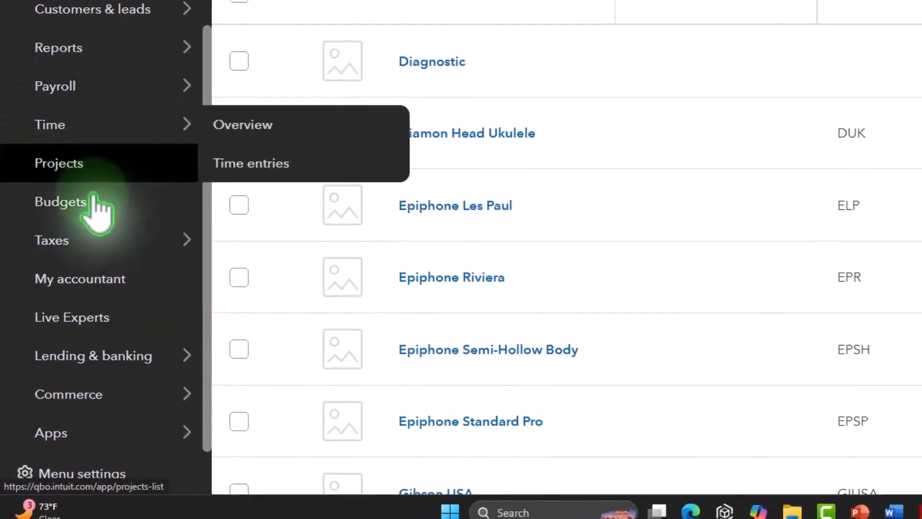
mouse_move(46, 372)
left_click(71, 268)
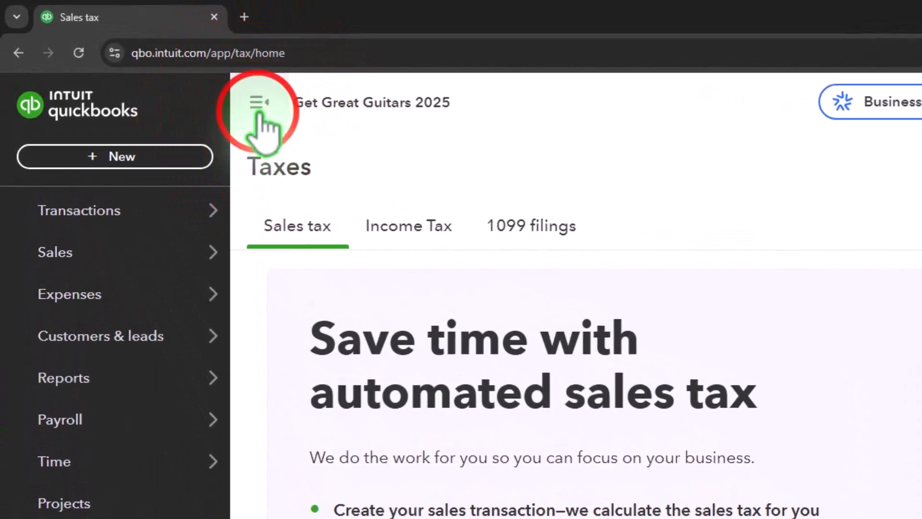
left_click(258, 103)
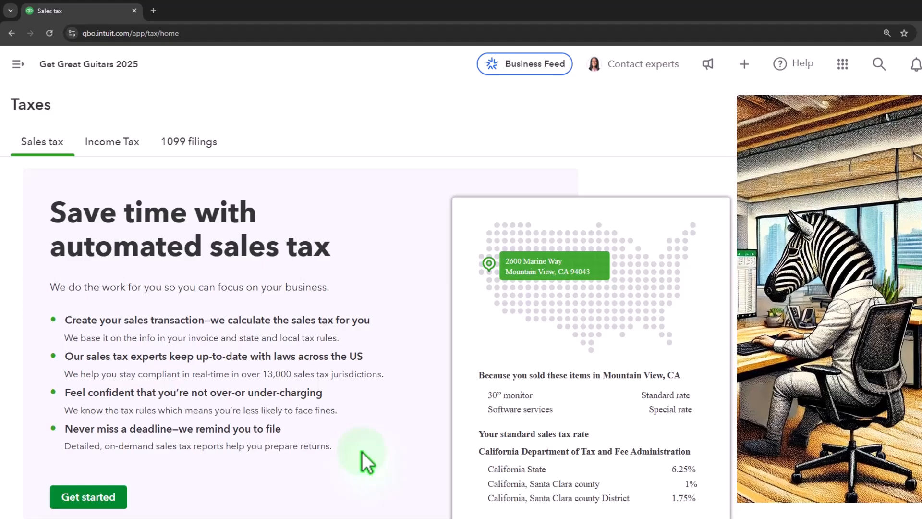
Step: Start the automated sales tax setup with the existing business address and set the California Department of Tax and Fee Administration's filing frequency to Monthly
left_click(126, 494)
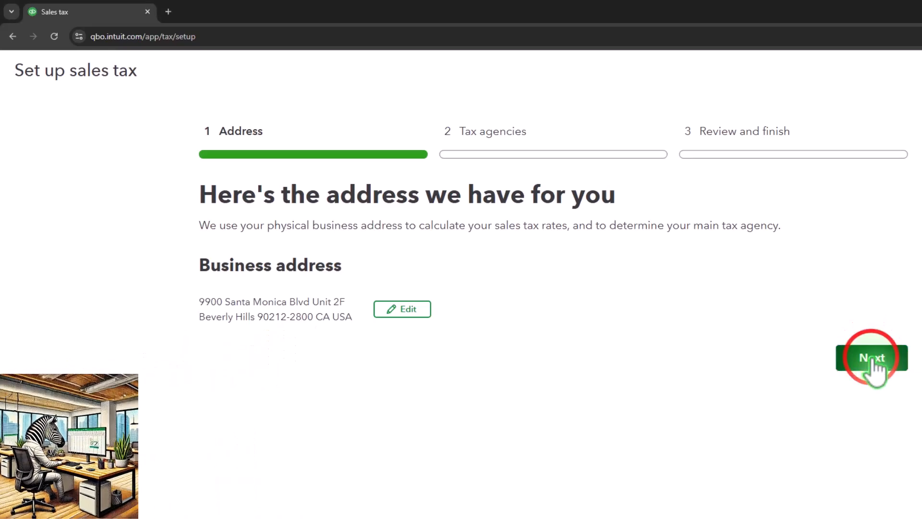
left_click(871, 363)
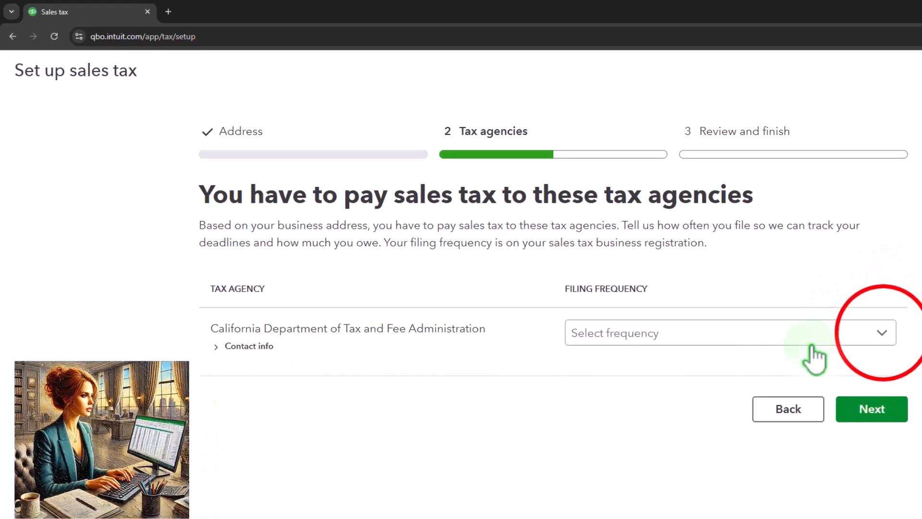
left_click(882, 332)
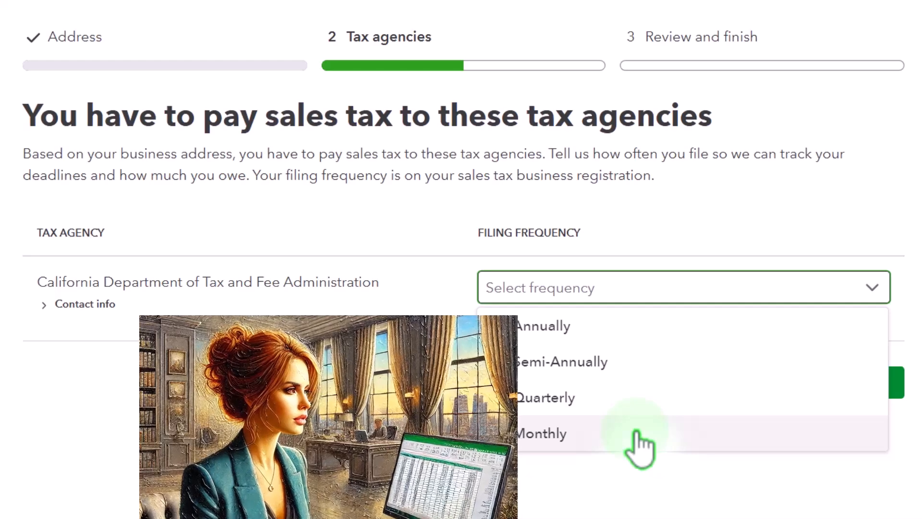
left_click(565, 438)
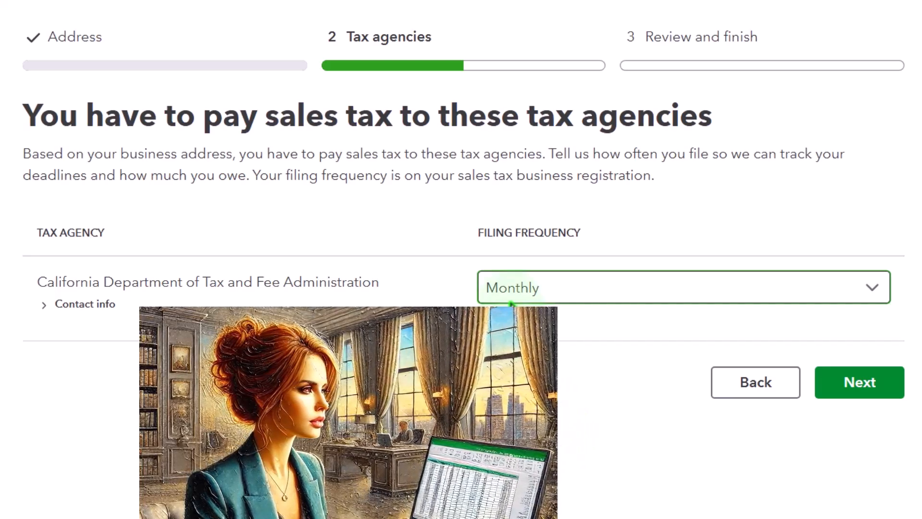
left_click(841, 383)
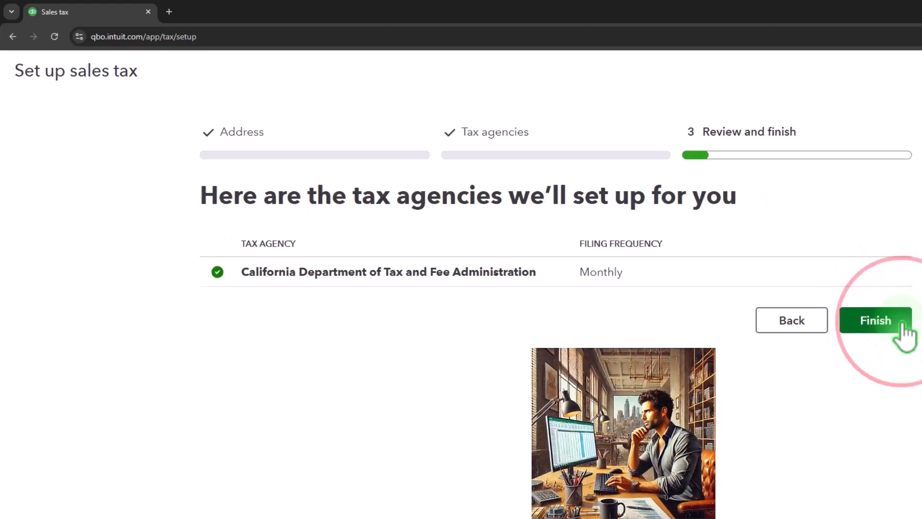
Step: Finish the sales tax setup for the reviewed tax agency and return to the sales tax overview
left_click(902, 325)
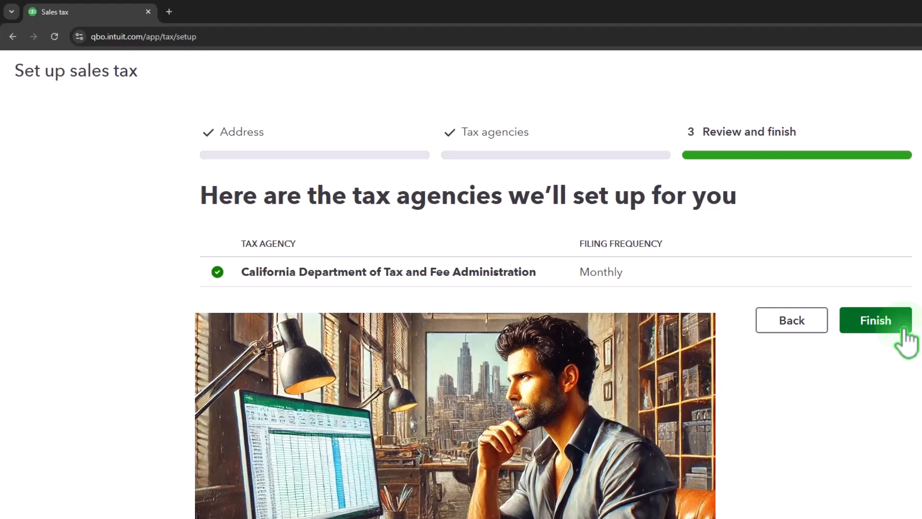
left_click(902, 330)
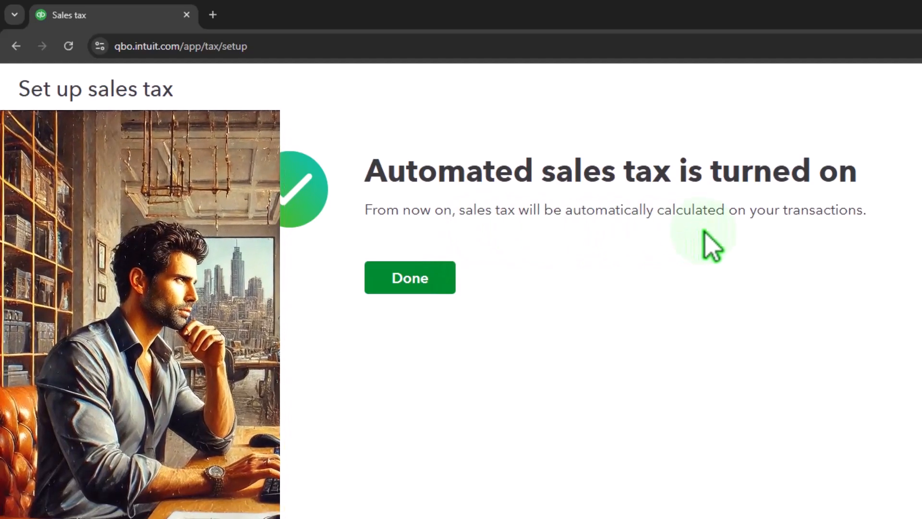
left_click(438, 279)
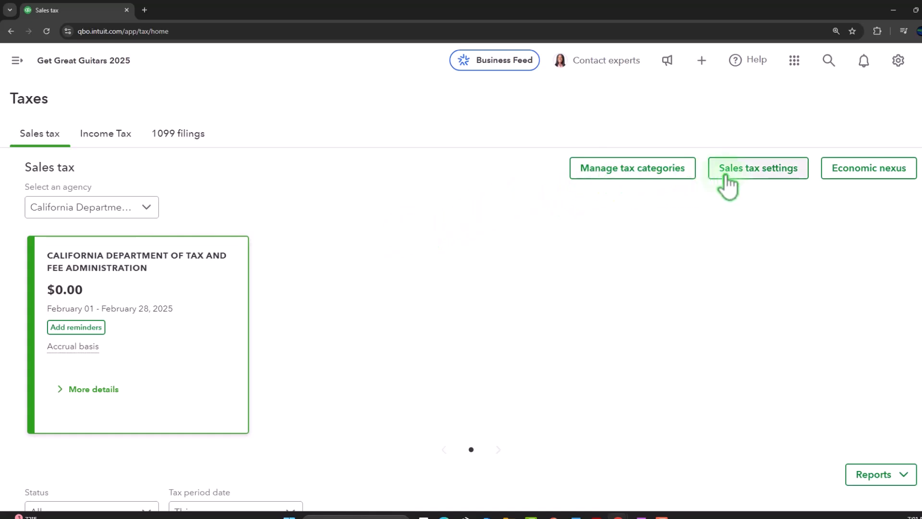
Step: Open the sales tax settings and check the actions available for the California tax agency
left_click(727, 185)
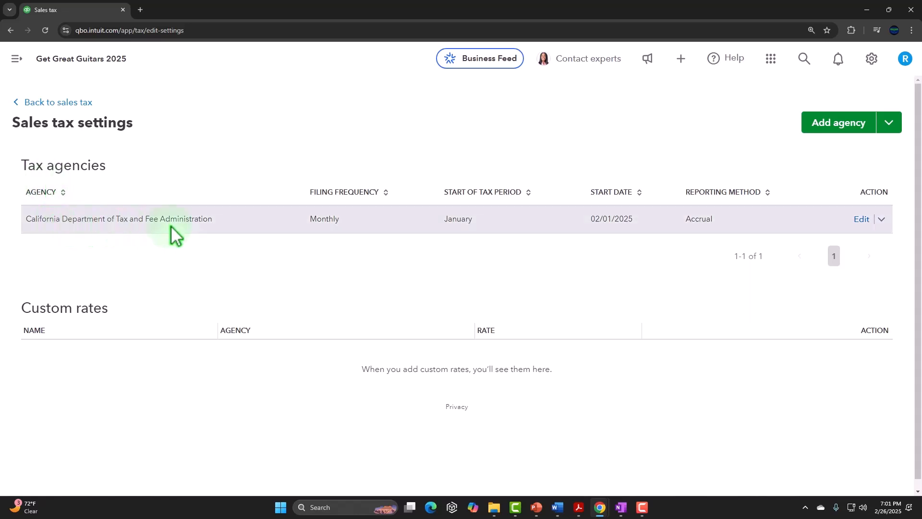
left_click(881, 219)
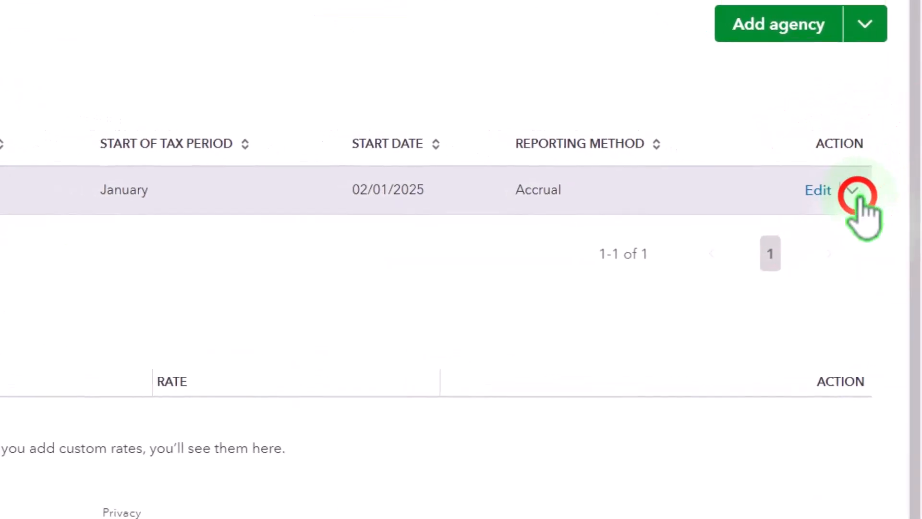
left_click(331, 293)
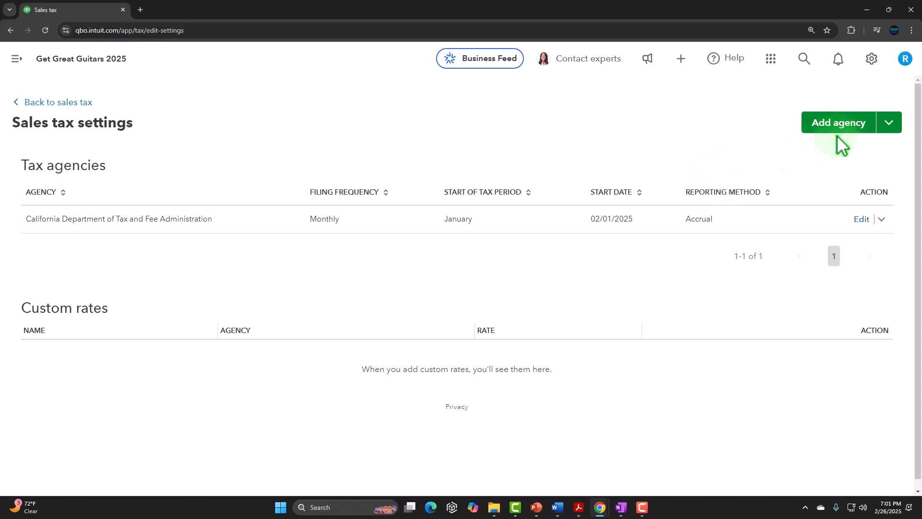
Step: Fill in a combined custom rate named CA Sales Tax, with State at 4% and Local at 1%, both for the California Department of Tax and Fee Administration
left_click(883, 129)
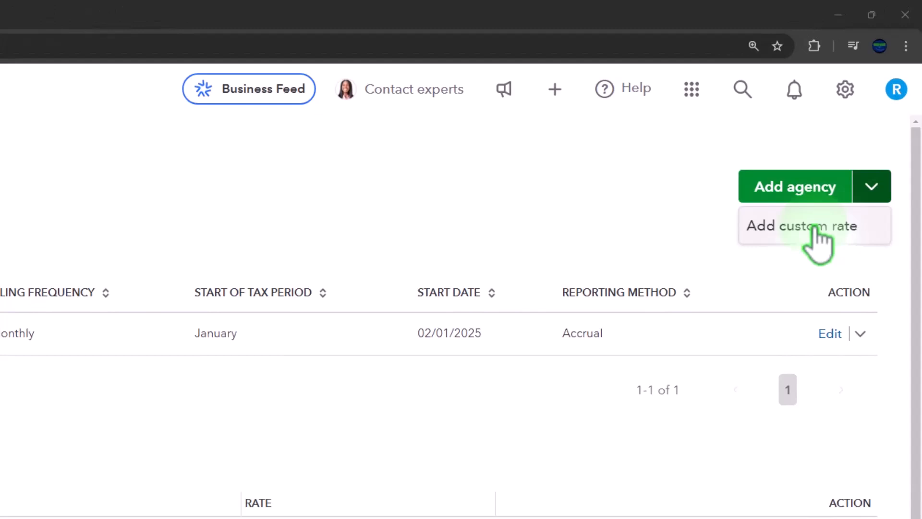
left_click(816, 230)
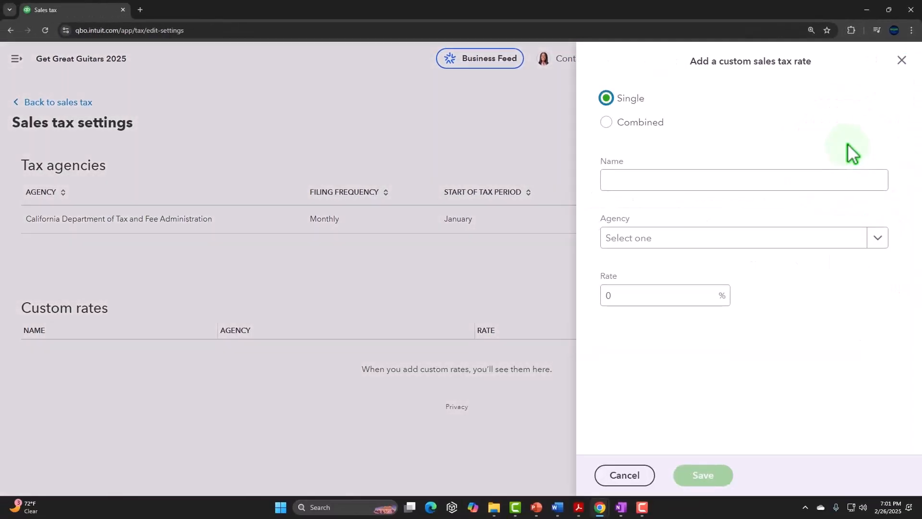
left_click(545, 145)
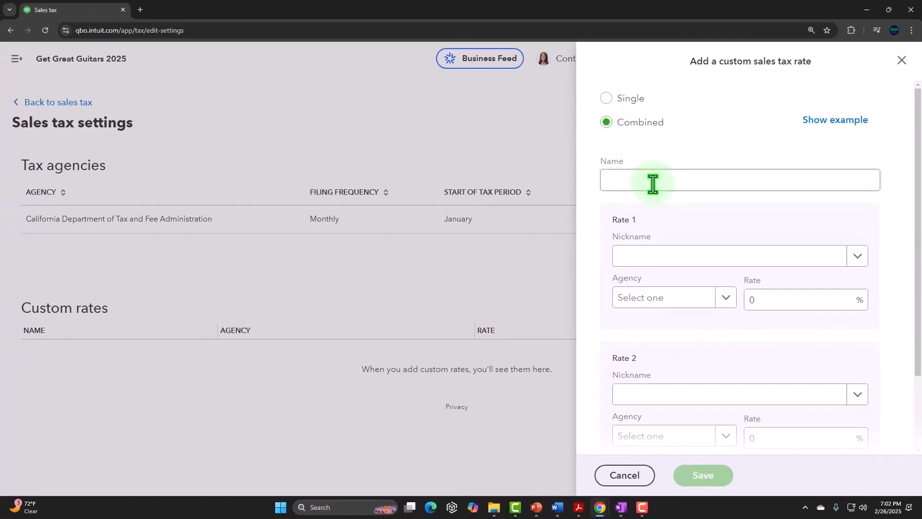
left_click(653, 184)
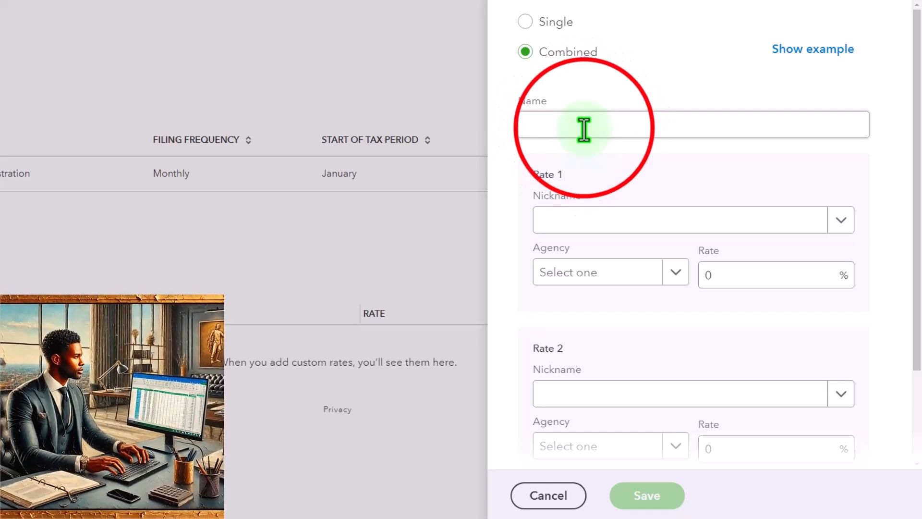
left_click(583, 129)
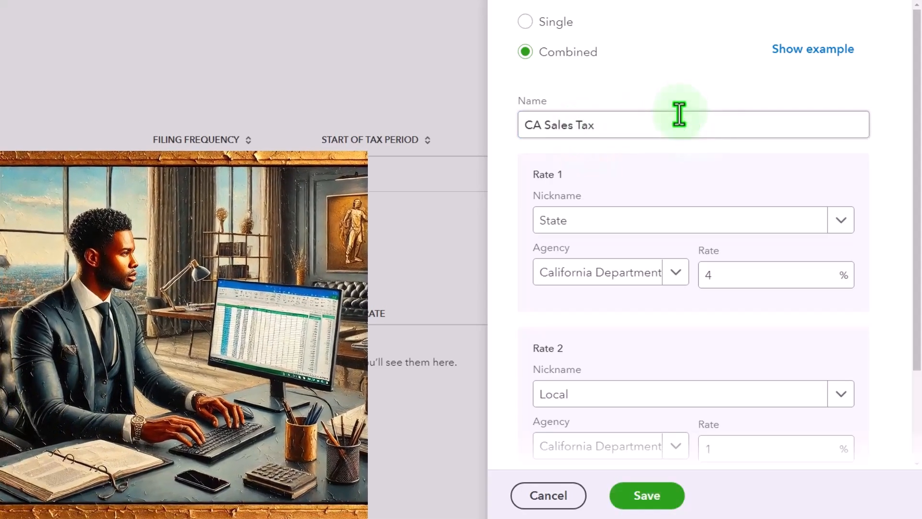
Step: Check the agency choices for the State and Local rates and save the combined CA Sales Tax custom rate
left_click(555, 189)
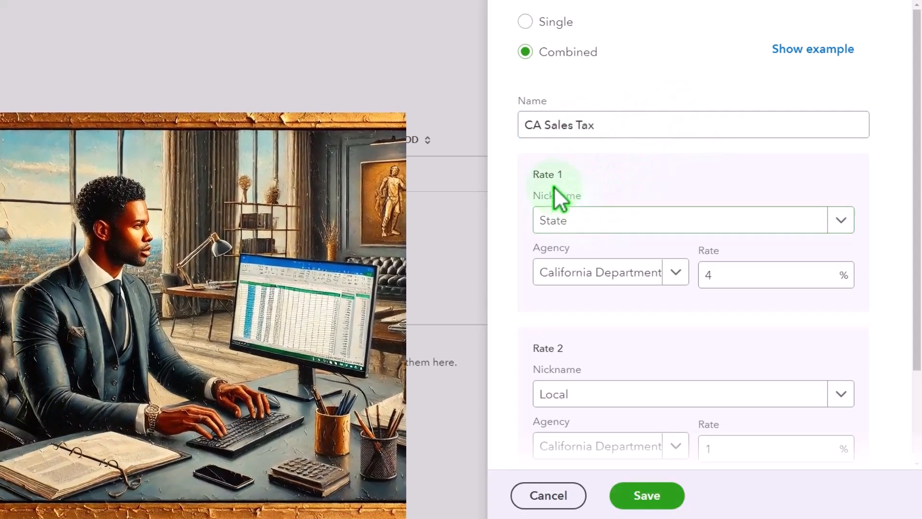
left_click(558, 231)
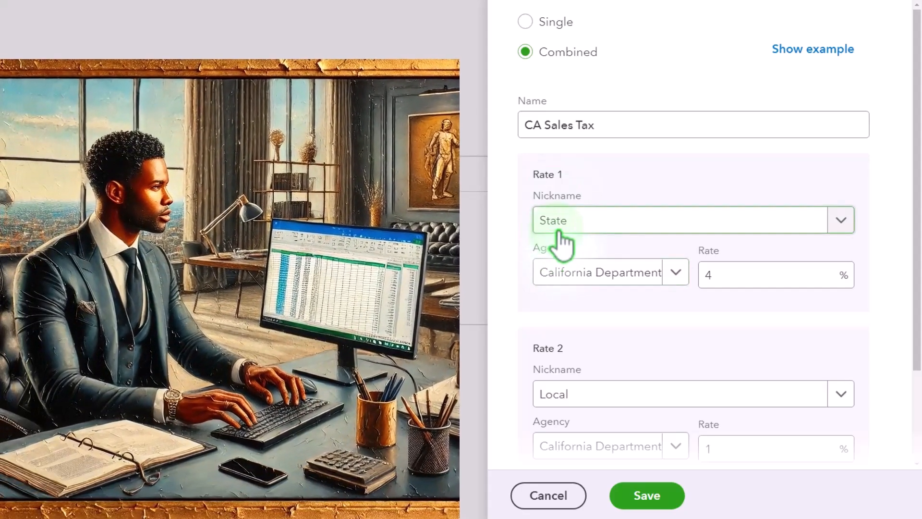
left_click(560, 283)
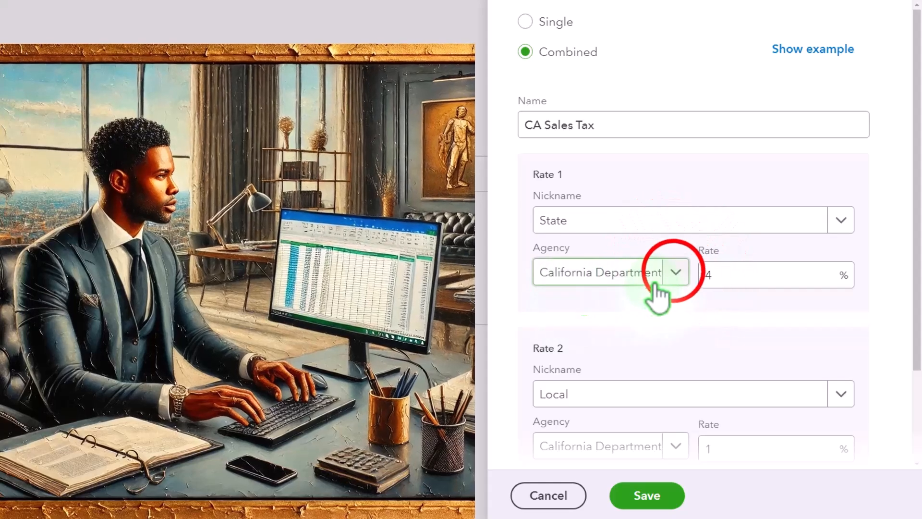
left_click(676, 272)
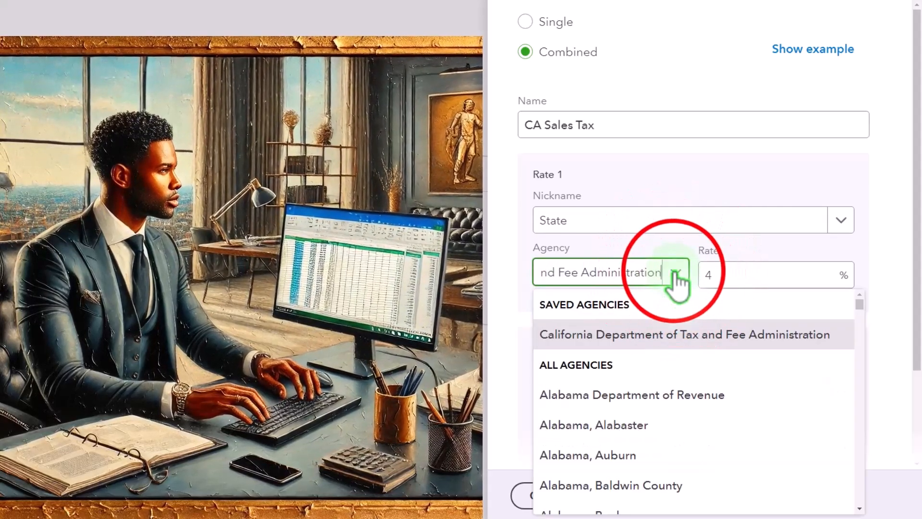
left_click(677, 275)
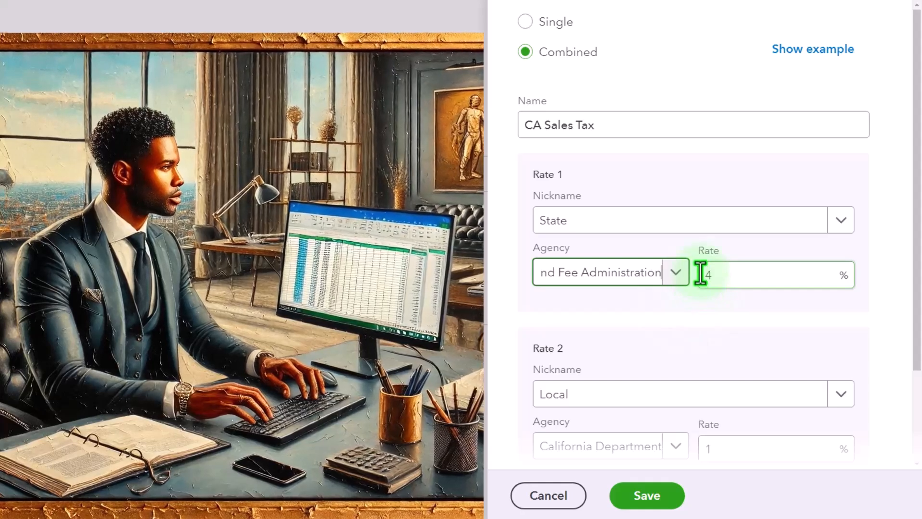
scroll(701, 274, "down", 3)
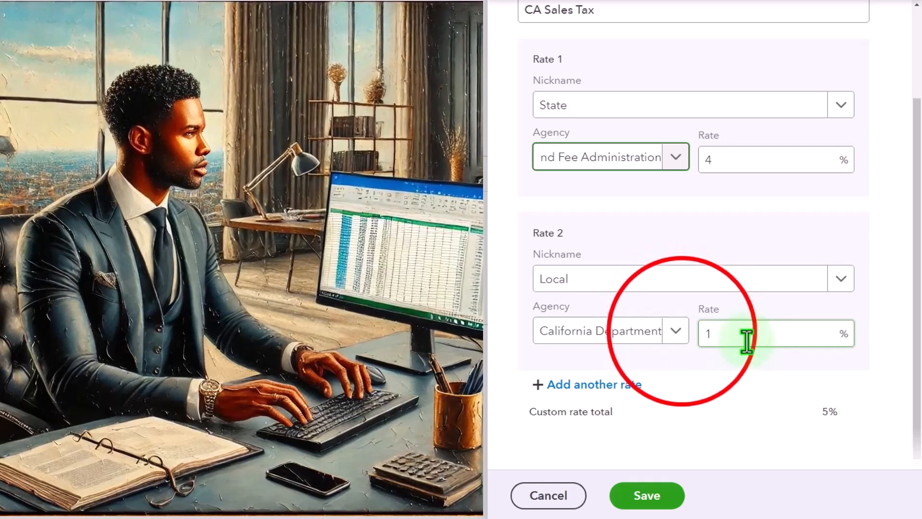
left_click(677, 331)
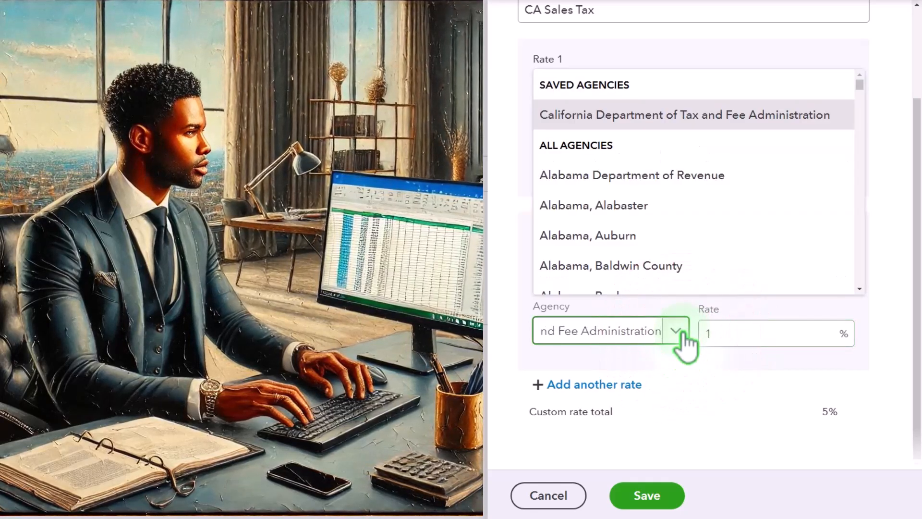
left_click(681, 335)
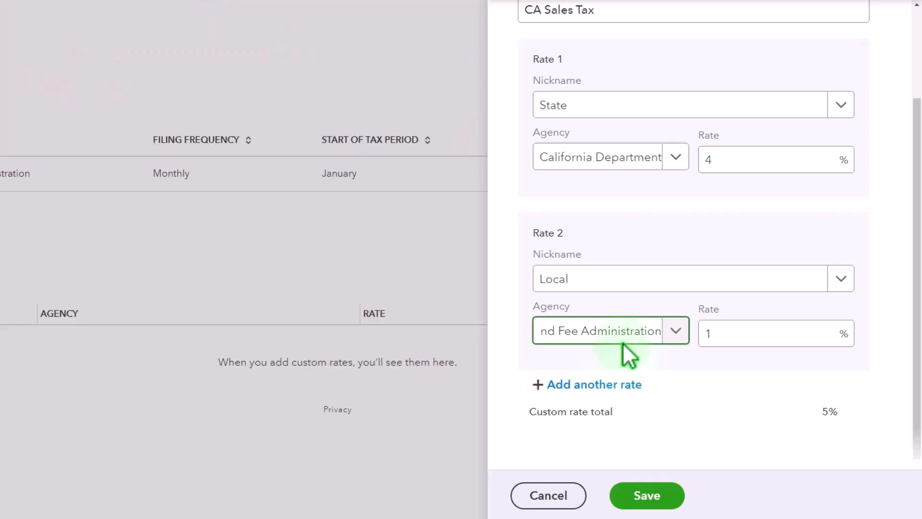
left_click(652, 490)
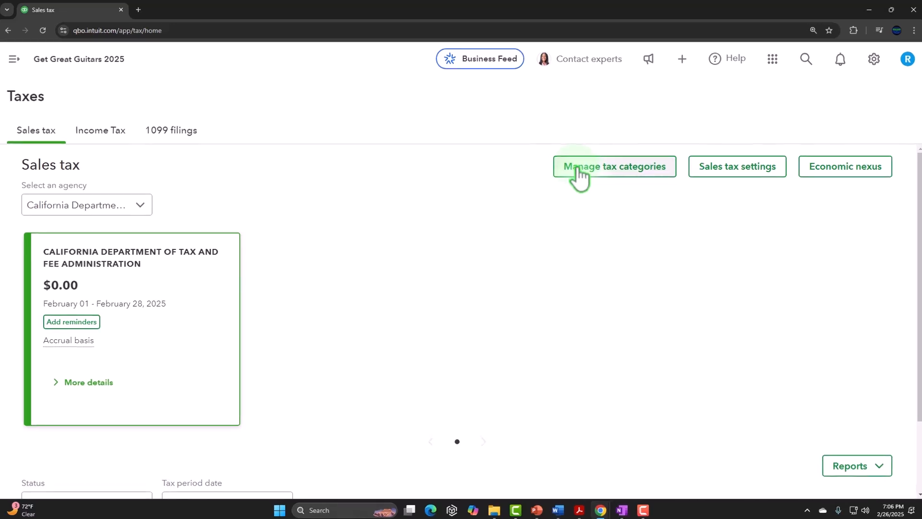
Step: Open the tax category management and look through the uncategorized products and services
left_click(576, 168)
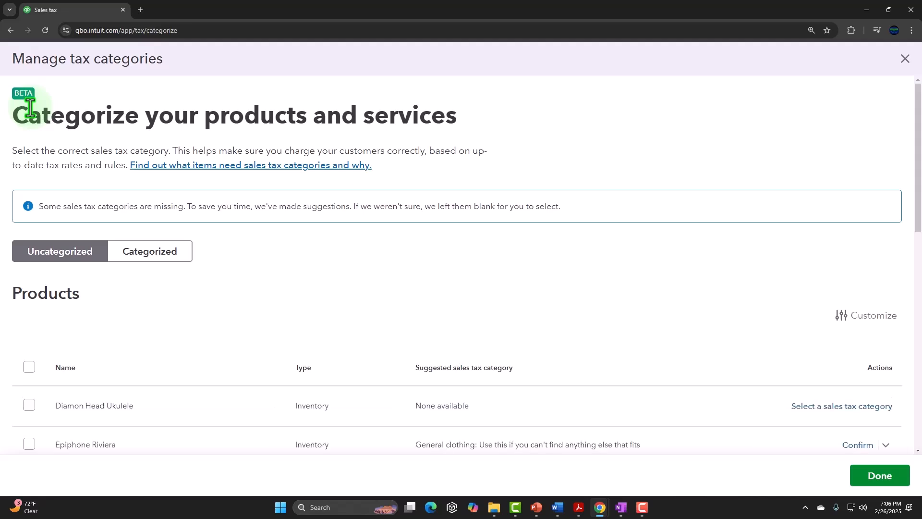
scroll(216, 330, "down", 2)
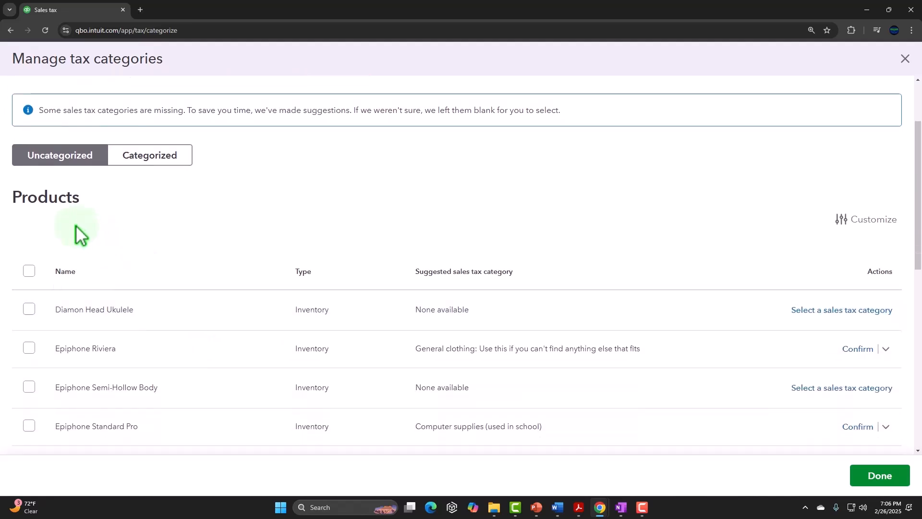
scroll(47, 206, "down", 6)
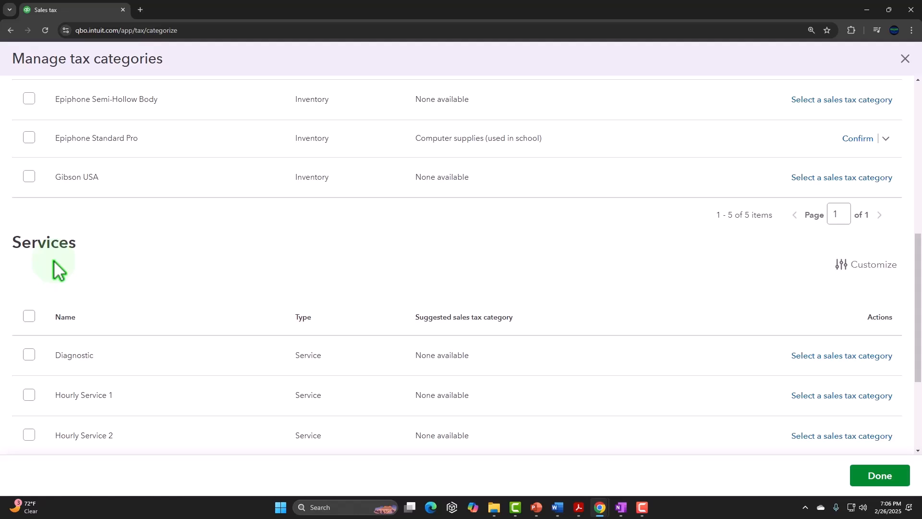
scroll(53, 260, "up", 6)
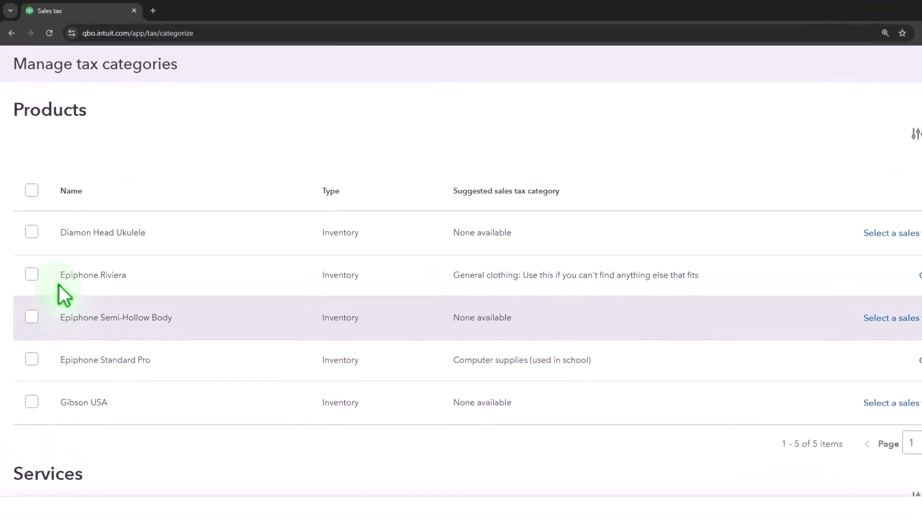
Step: Assign all uncategorized products the Retail category "Taxable retail Items not applying the Florida local surtax cap, seller takes full responsibility for qualifying"
left_click(43, 256)
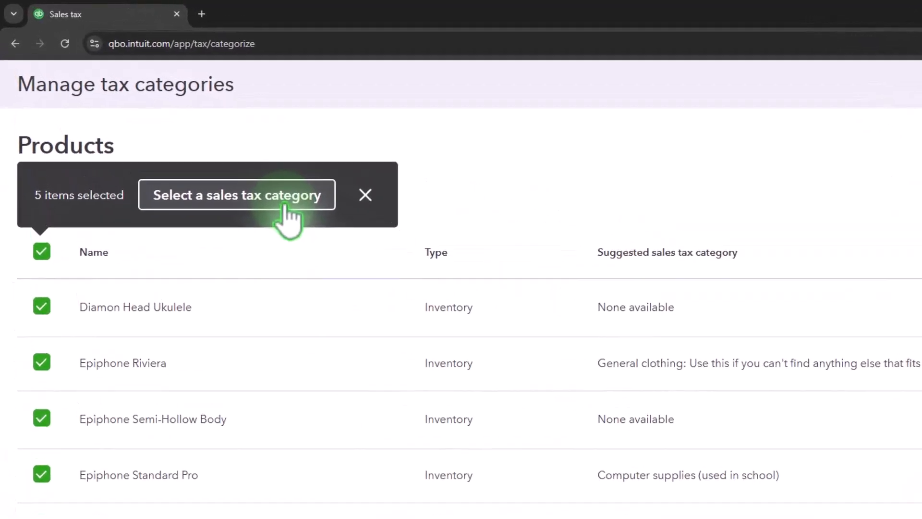
left_click(285, 206)
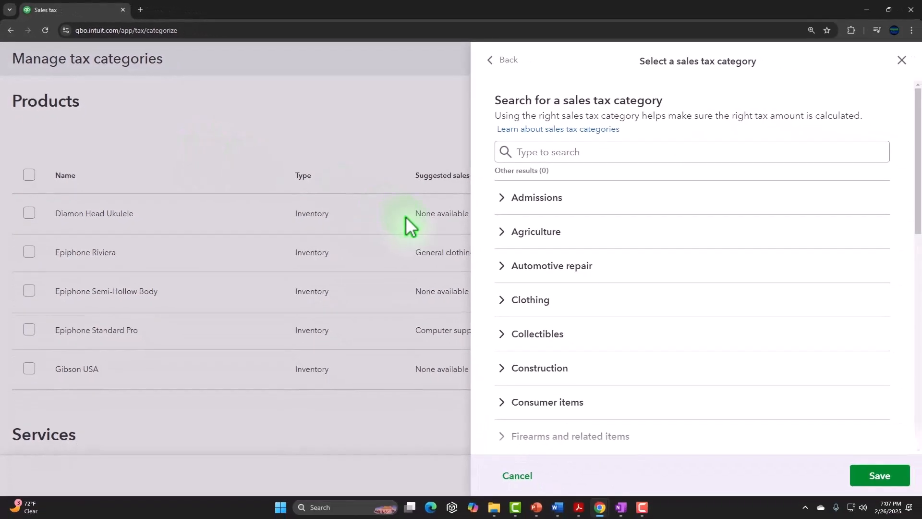
scroll(609, 255, "down", 3)
scroll(570, 288, "down", 9)
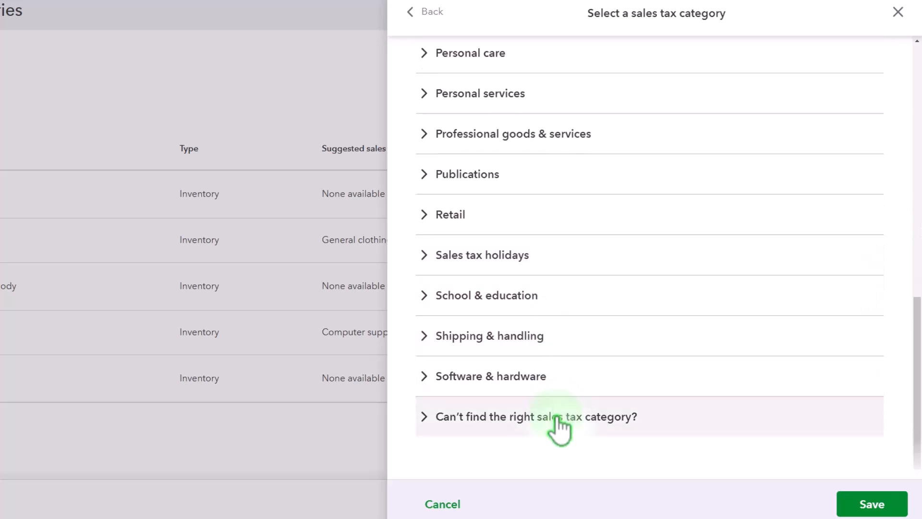
left_click(426, 222)
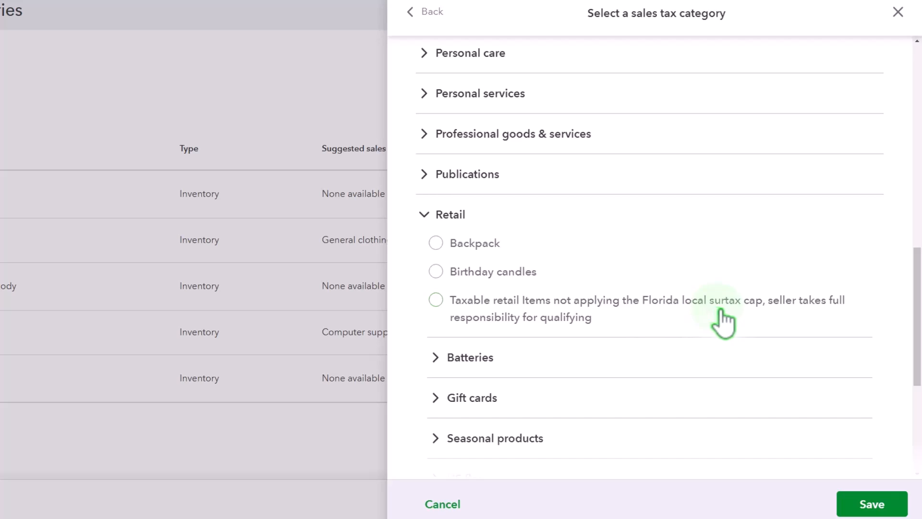
left_click(435, 300)
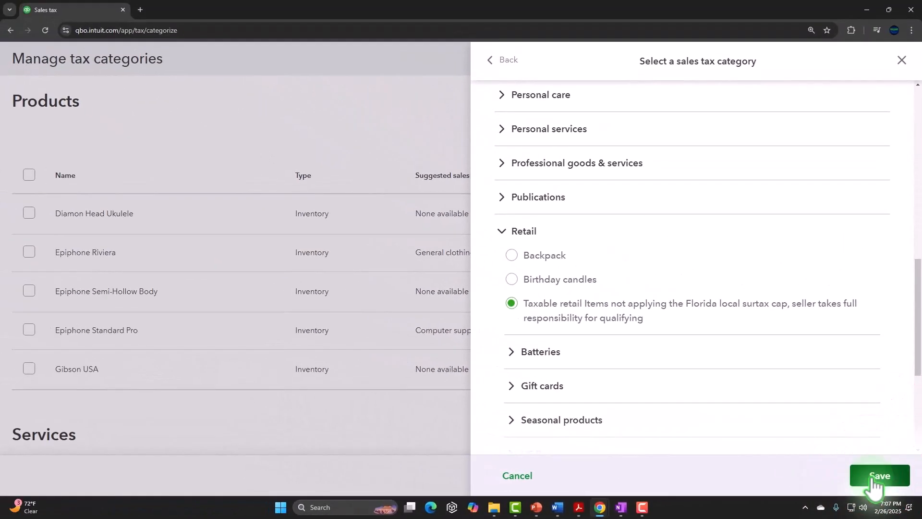
left_click(877, 476)
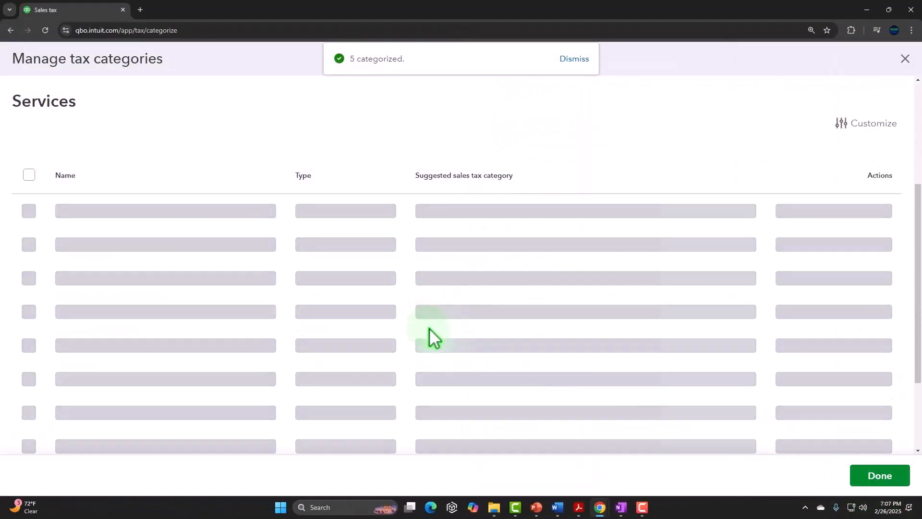
Step: Look over the remaining uncategorized services and return to the sales tax overview
scroll(390, 323, "down", 1)
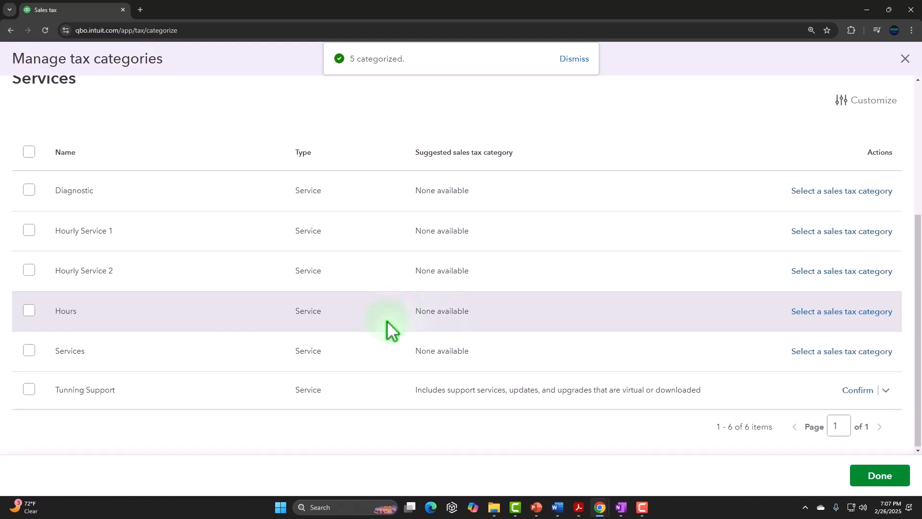
scroll(230, 408, "up", 5)
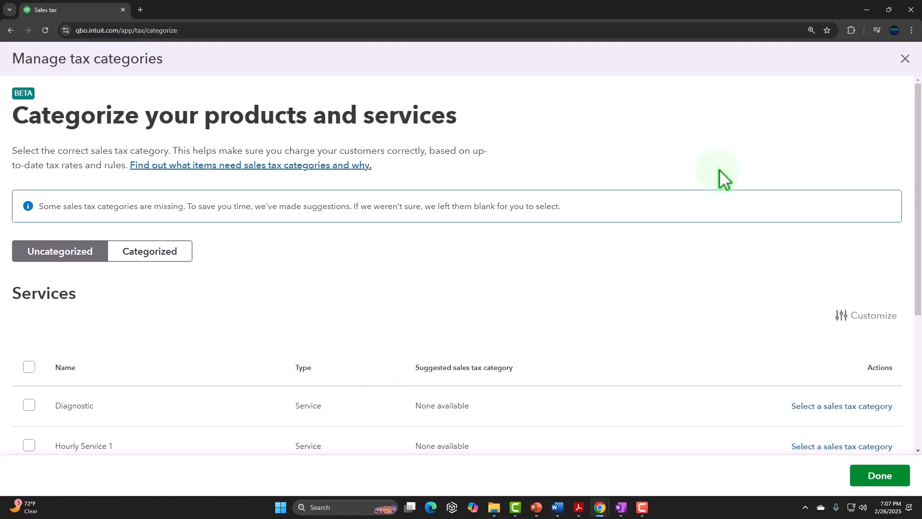
left_click(904, 58)
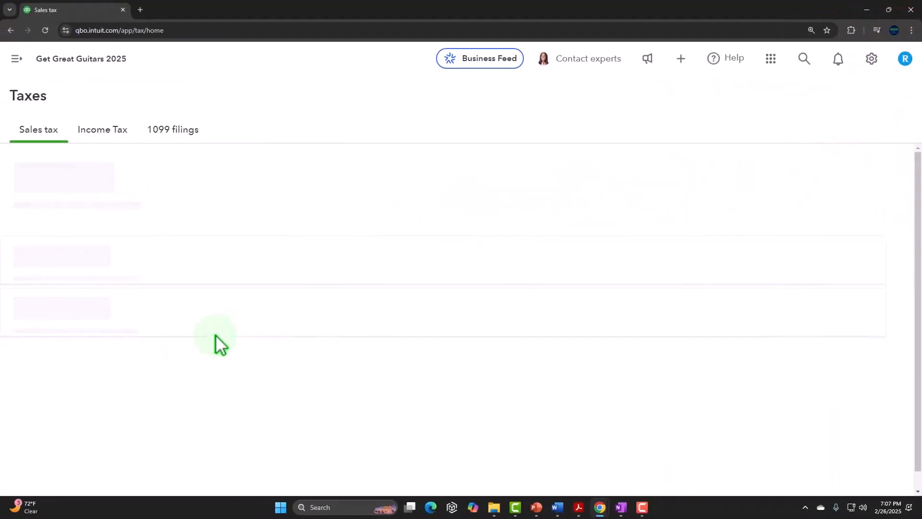
Step: Open the Products & services list under Sales and look through the listed items
left_click(17, 64)
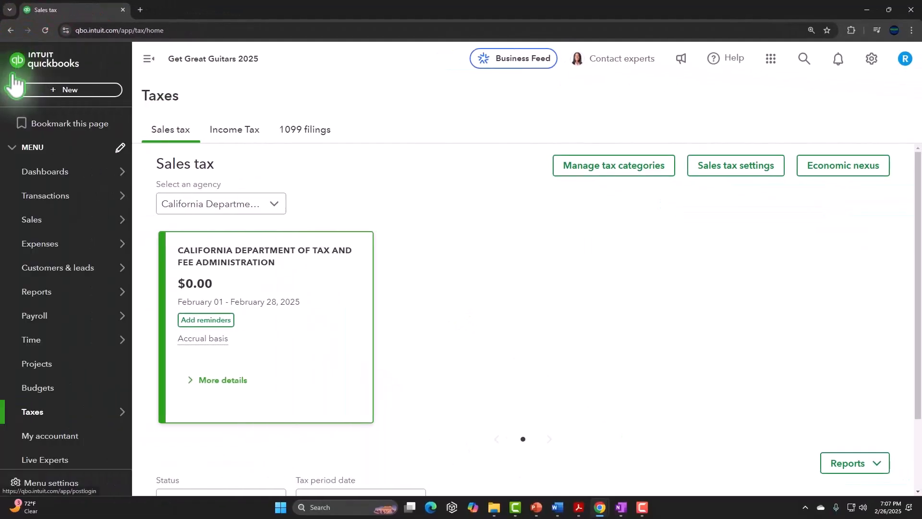
mouse_move(22, 230)
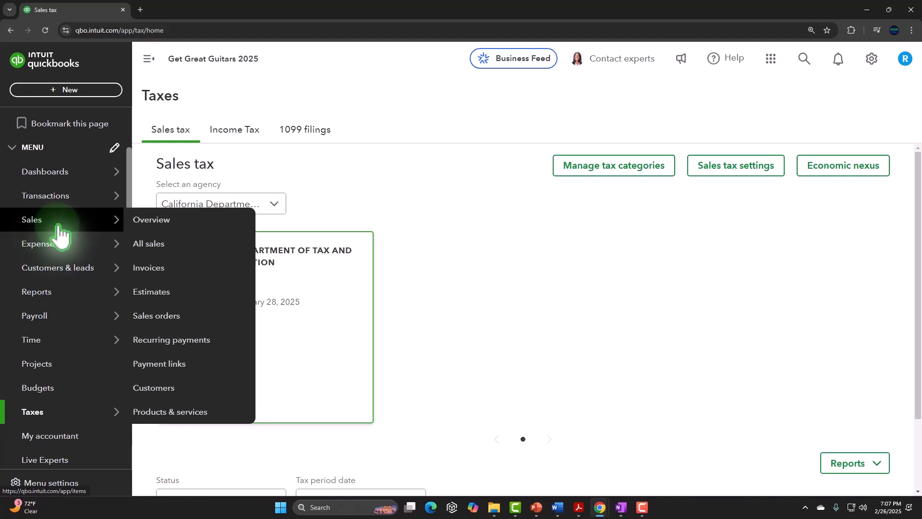
left_click(58, 226)
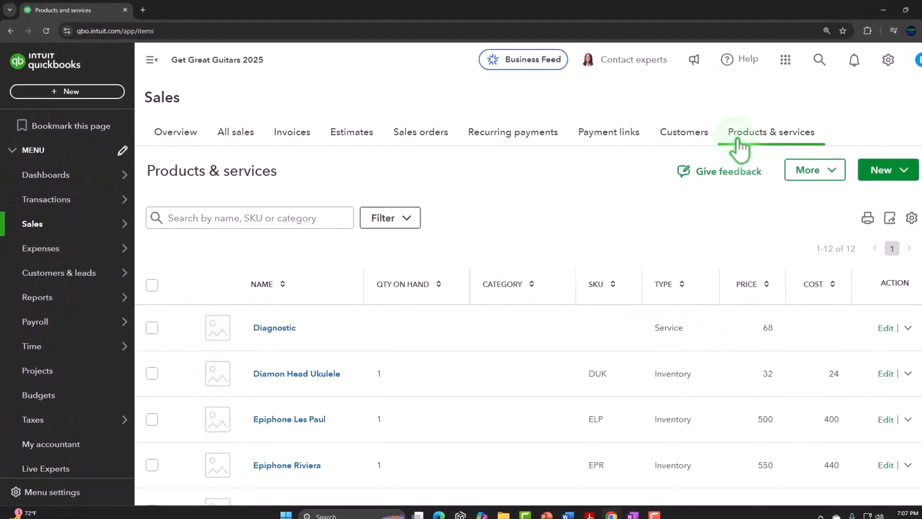
left_click(228, 90)
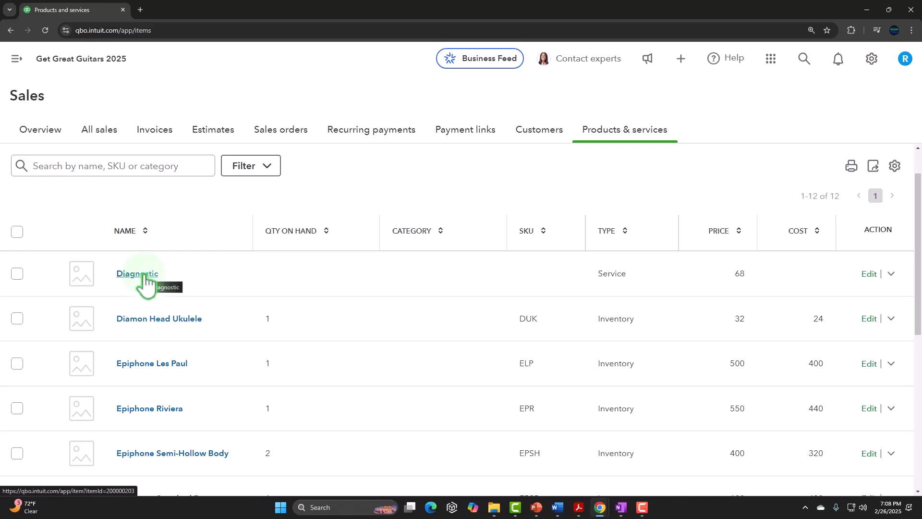
scroll(147, 310, "down", 1)
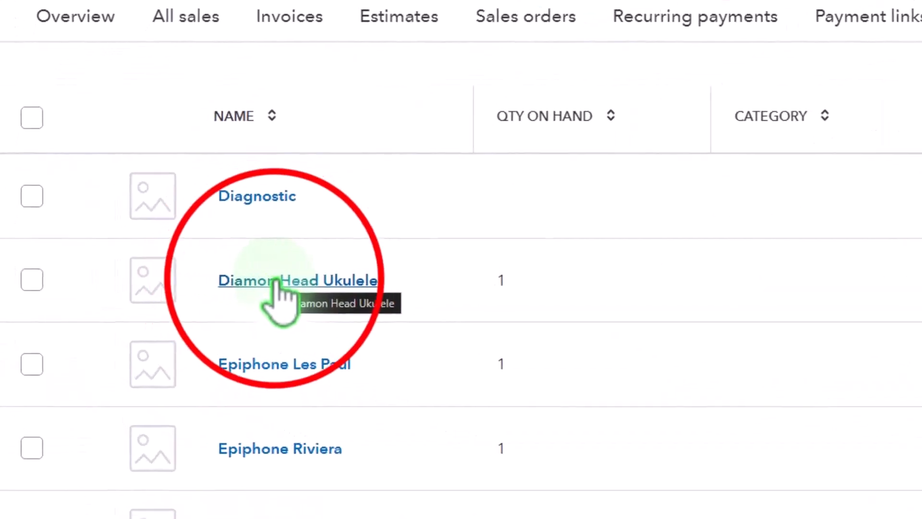
Step: View the details page of the Diamon Head Ukulele item and return to the product list
left_click(277, 281)
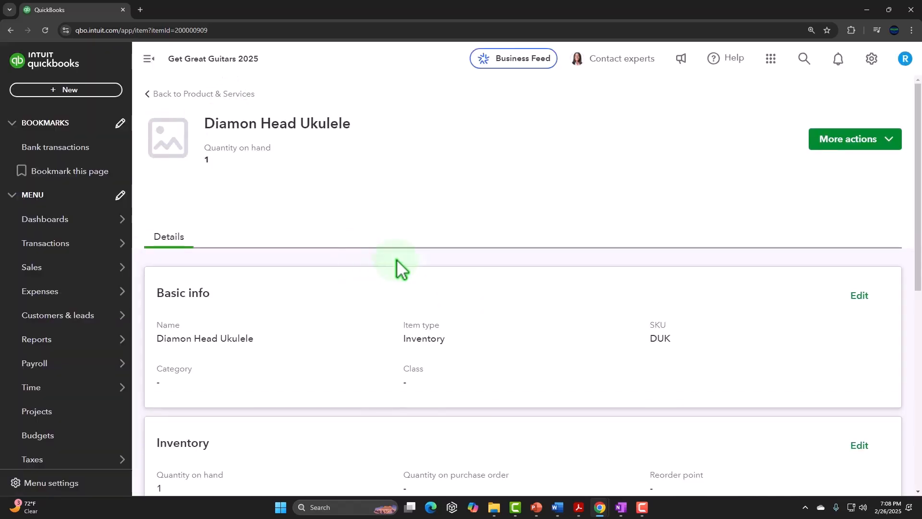
scroll(396, 259, "down", 4)
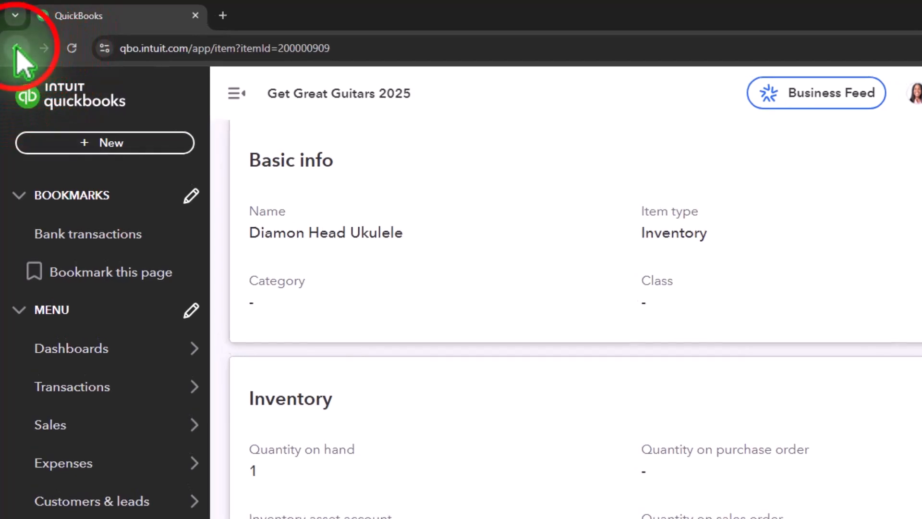
left_click(16, 47)
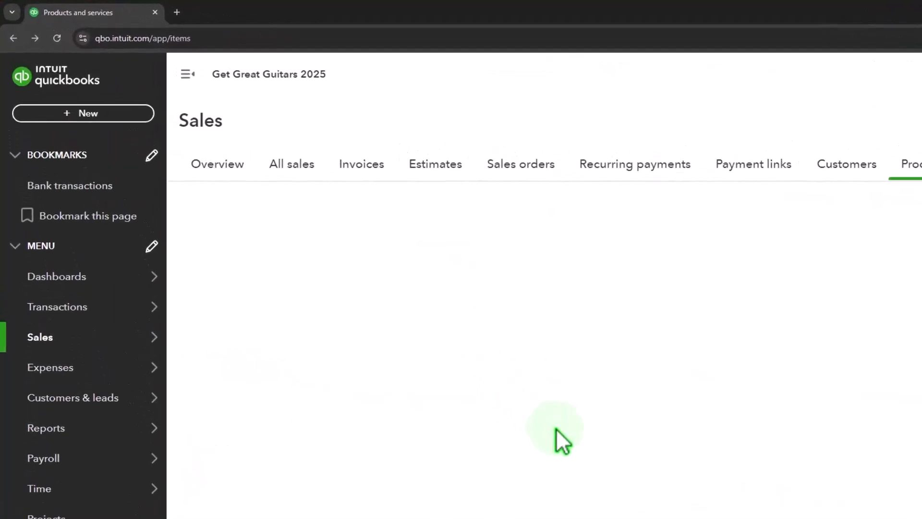
Step: Open the Diamon Head Ukulele item for editing and check its sales tax category and purchasing information
left_click(196, 76)
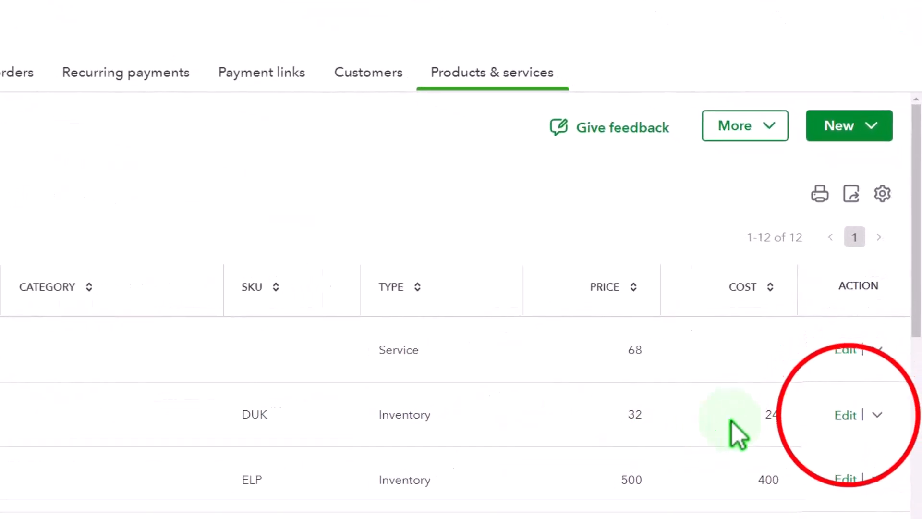
left_click(845, 415)
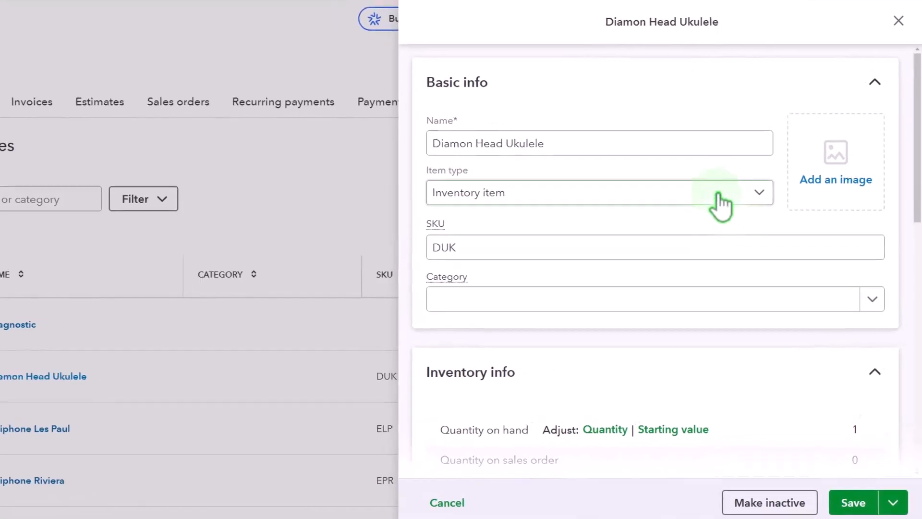
scroll(712, 190, "down", 7)
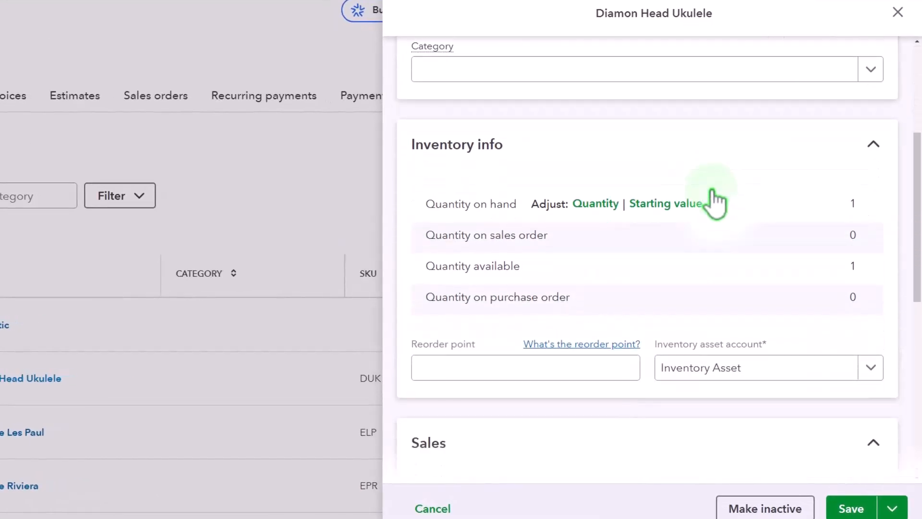
scroll(711, 190, "down", 6)
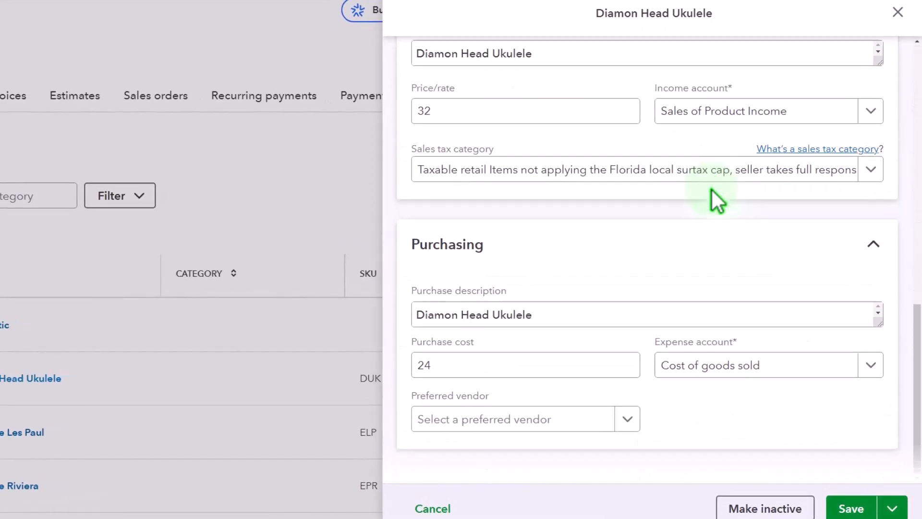
left_click(690, 310)
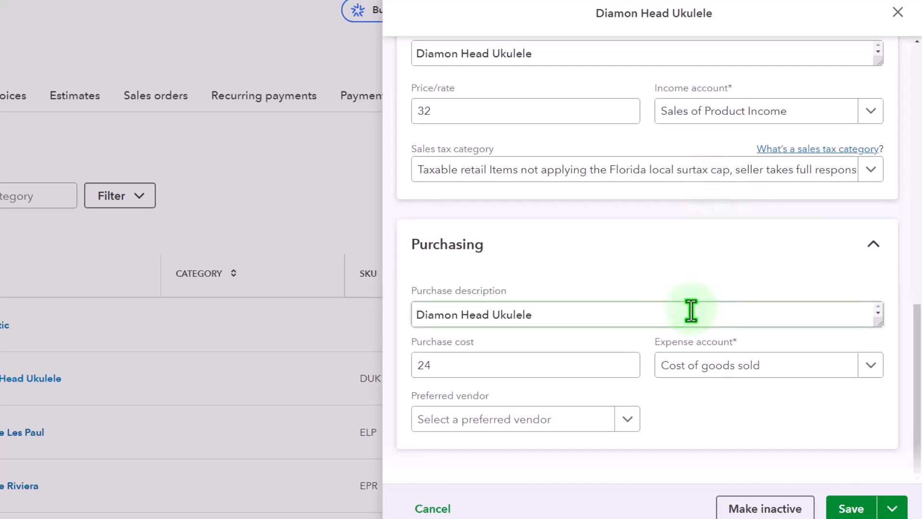
Step: Check the available sales tax category options for the Diamon Head Ukulele and close the item without changes
scroll(694, 310, "up", 1)
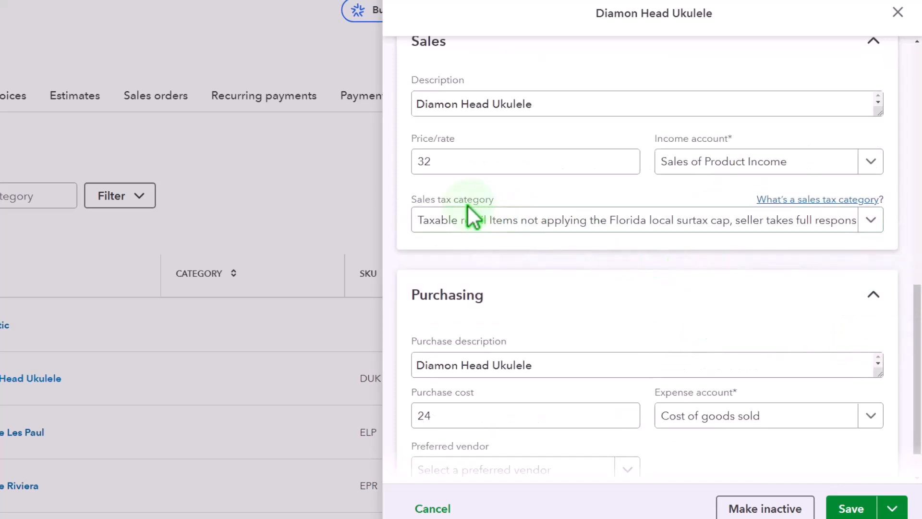
scroll(447, 178, "up", 1)
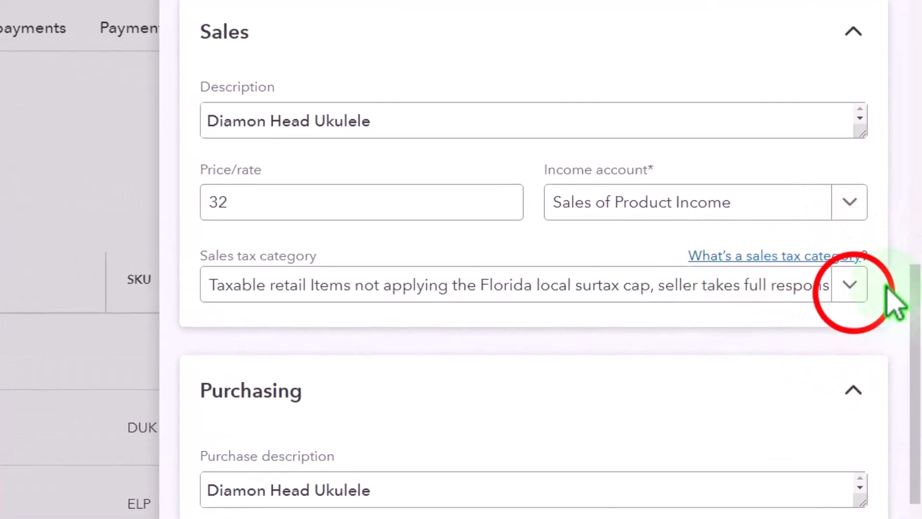
left_click(851, 288)
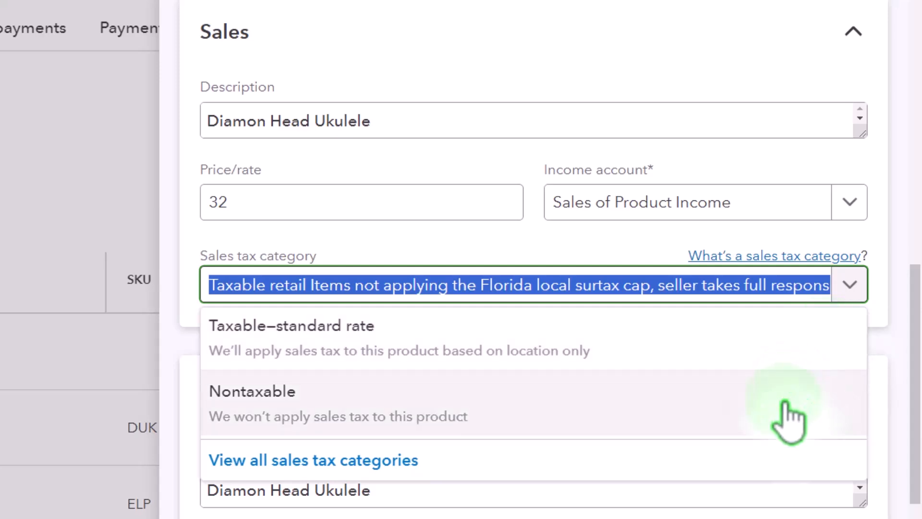
left_click(848, 288)
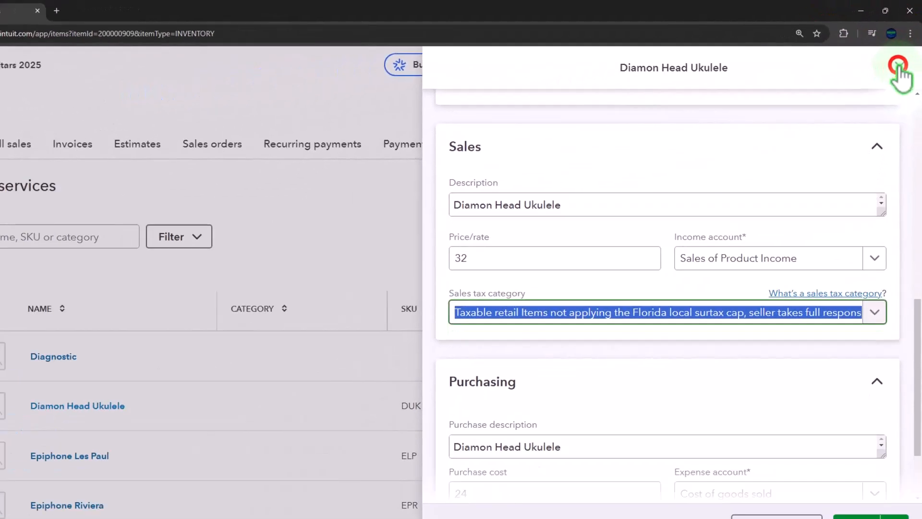
left_click(890, 90)
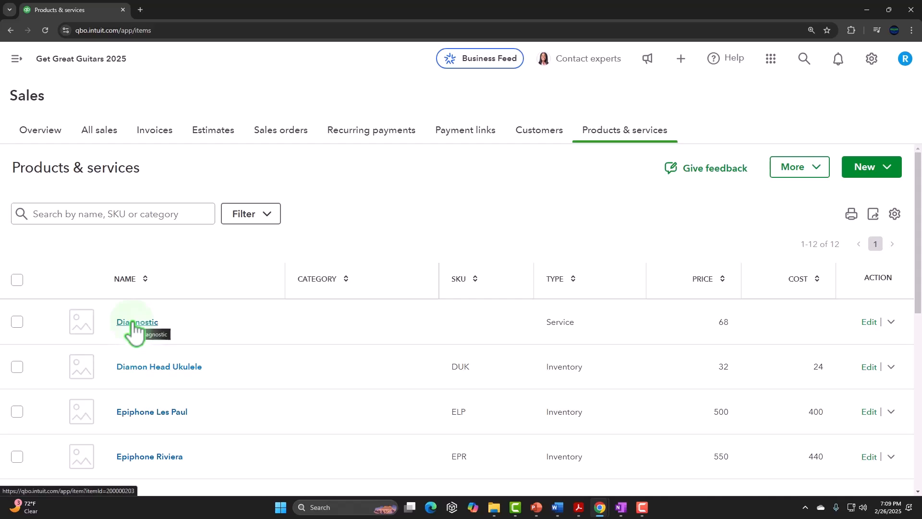
Step: Open the Diagnostic service for editing, check its sales tax category and close it without changes
left_click(150, 322)
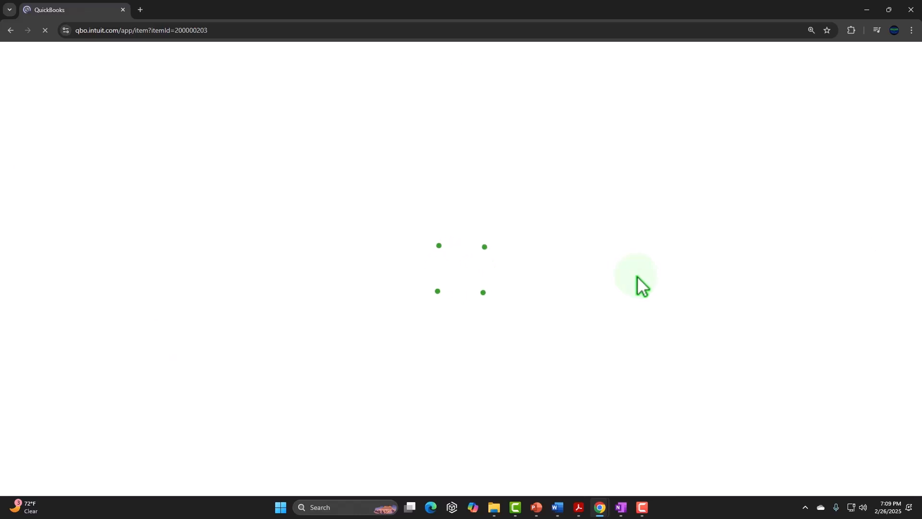
left_click(10, 30)
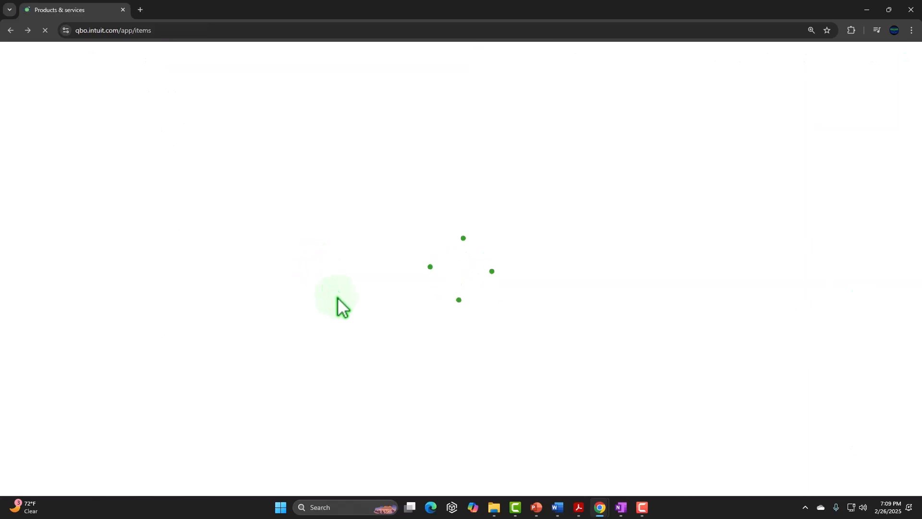
left_click(154, 55)
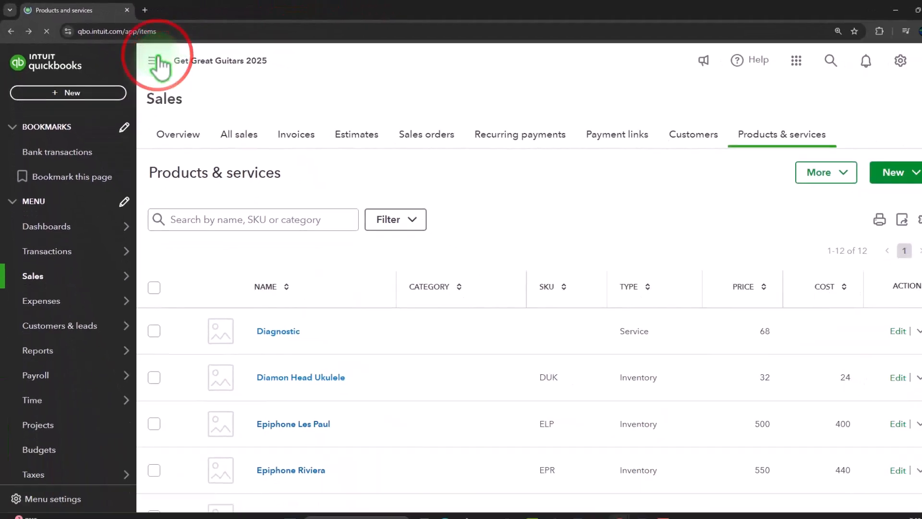
left_click(897, 331)
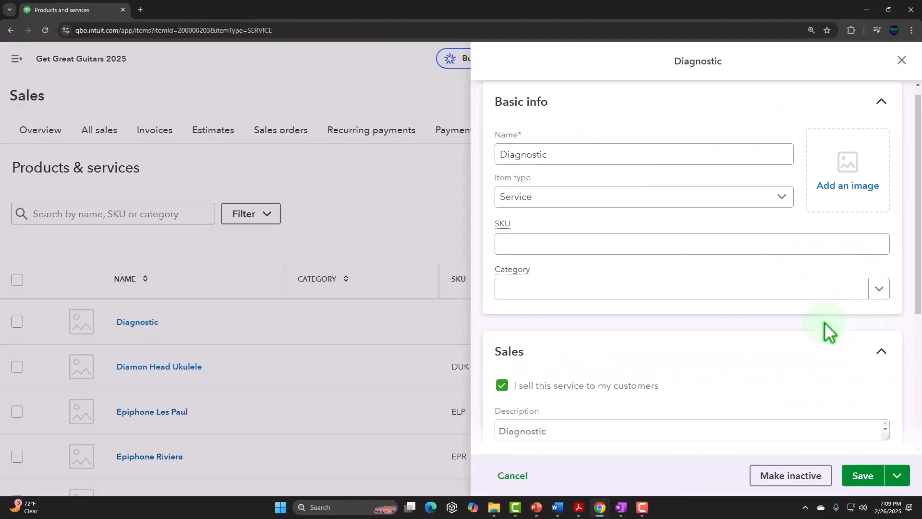
scroll(824, 322, "down", 3)
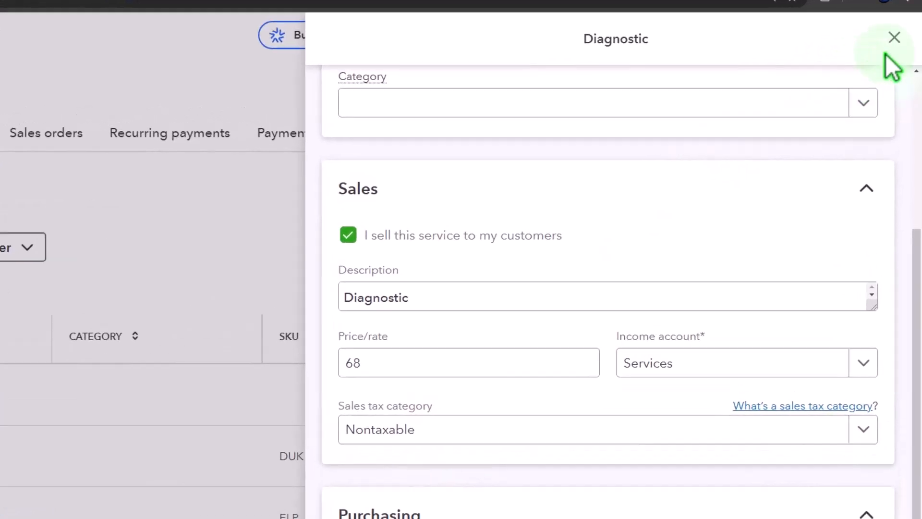
left_click(894, 37)
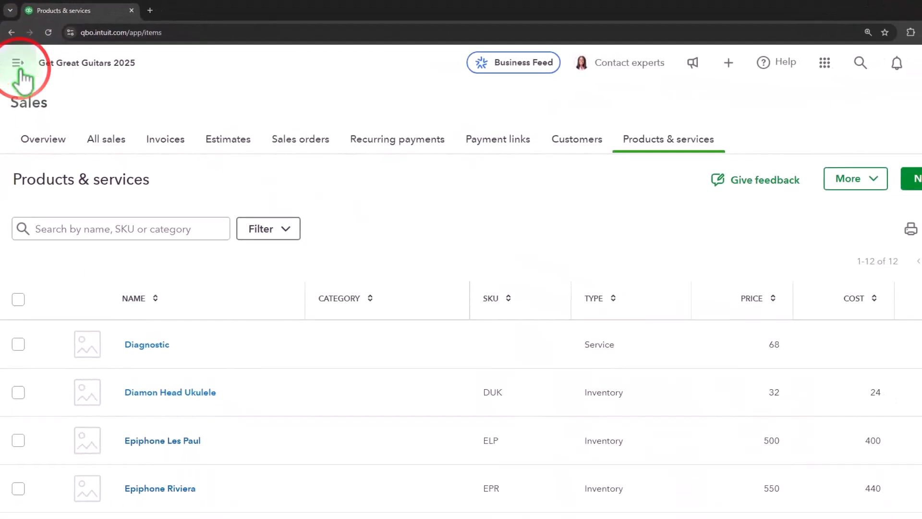
Step: Create a new sales receipt for Customer 1
left_click(19, 66)
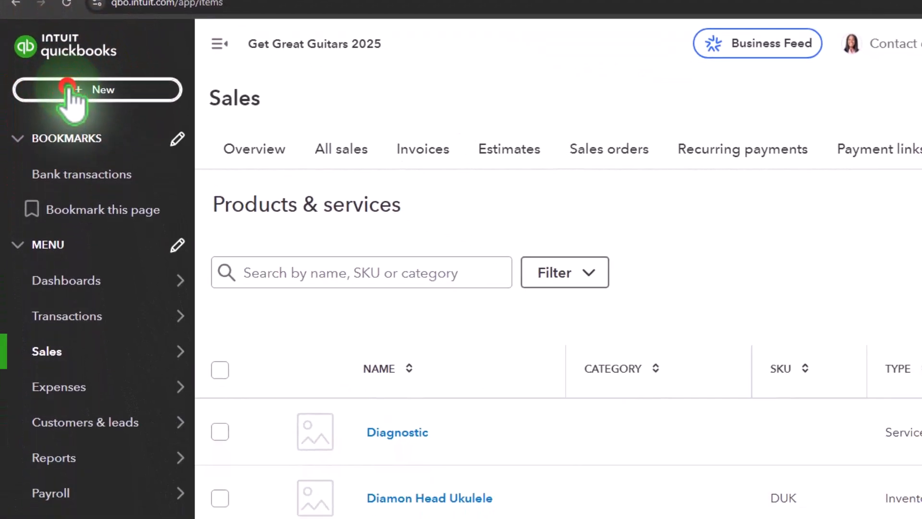
left_click(68, 89)
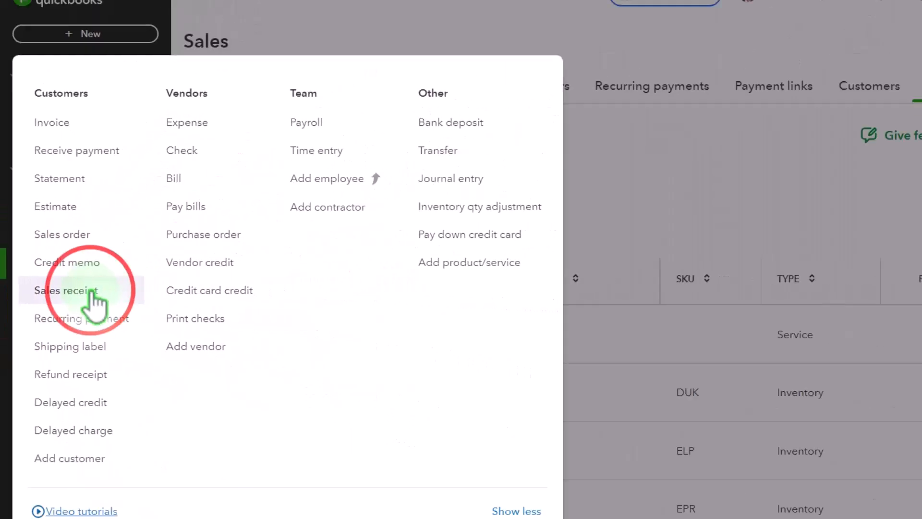
left_click(93, 295)
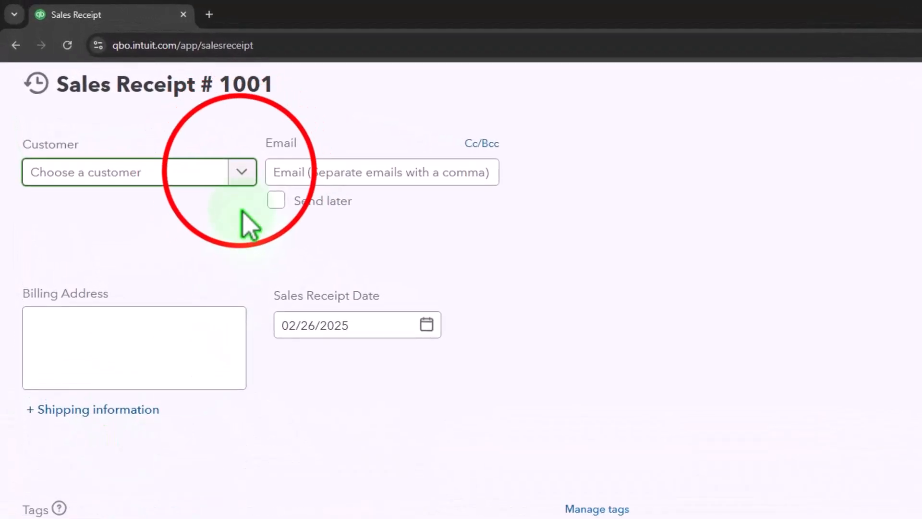
left_click(241, 173)
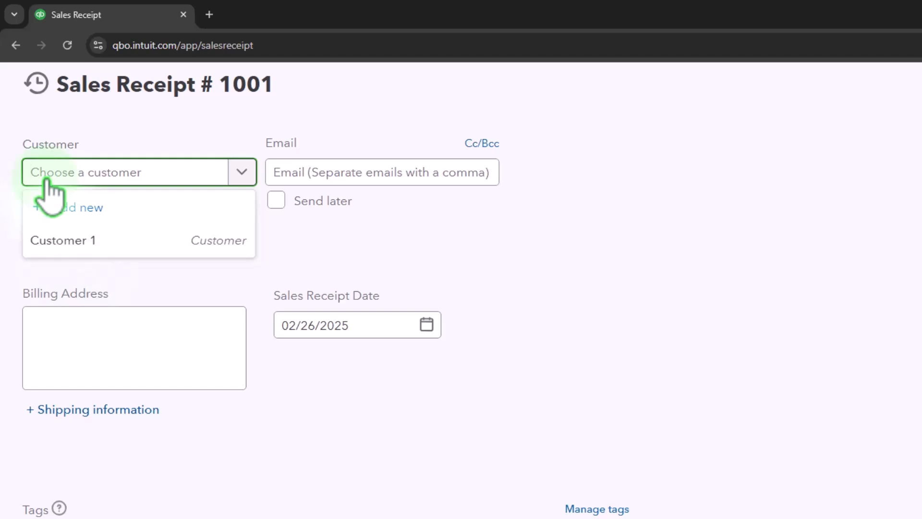
left_click(71, 243)
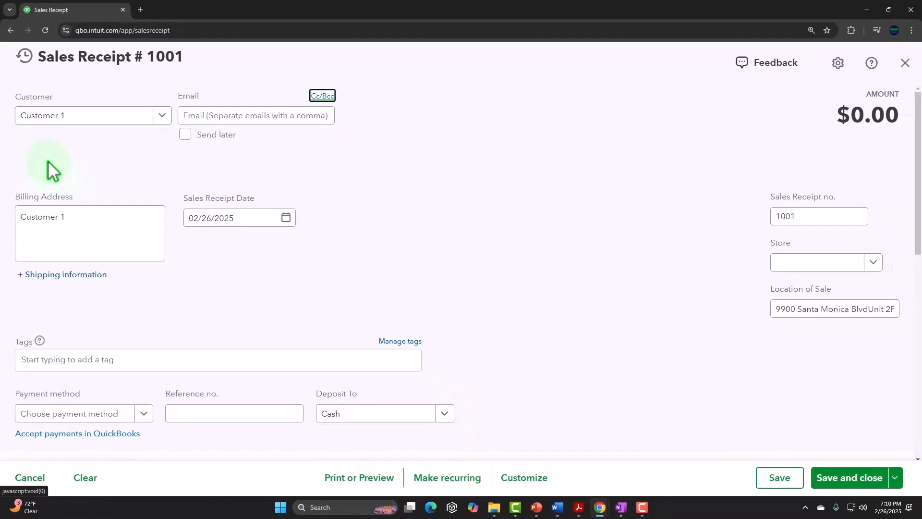
key("Tab")
key("Tab")
Step: Add Diamon Head Ukulele as the first product line of the sales receipt
scroll(168, 193, "down", 3)
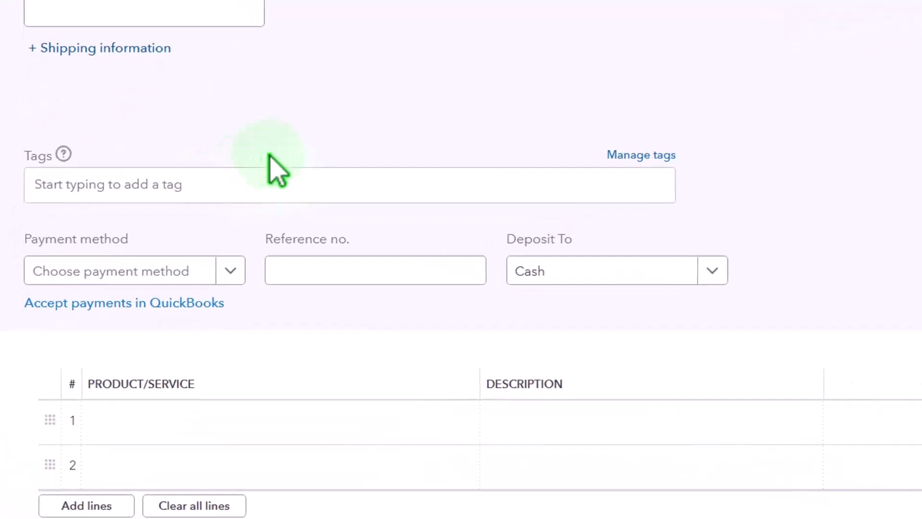
left_click(163, 416)
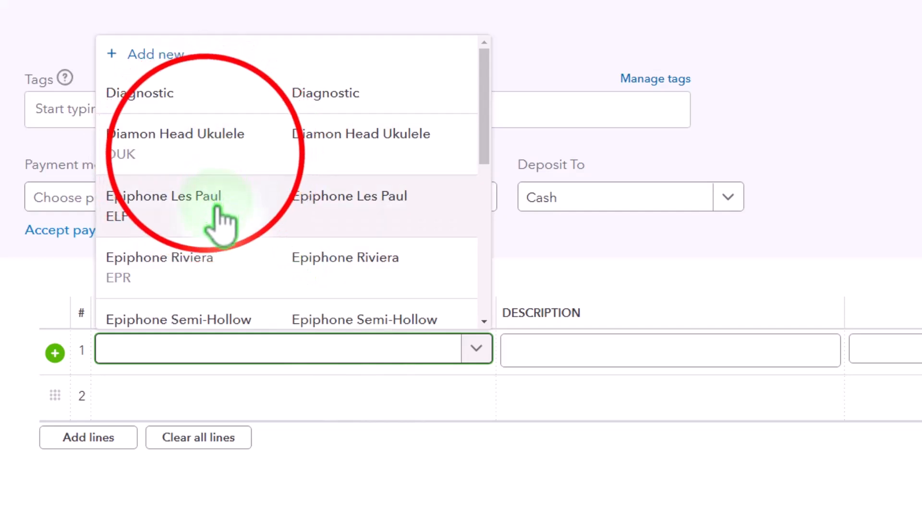
left_click(226, 144)
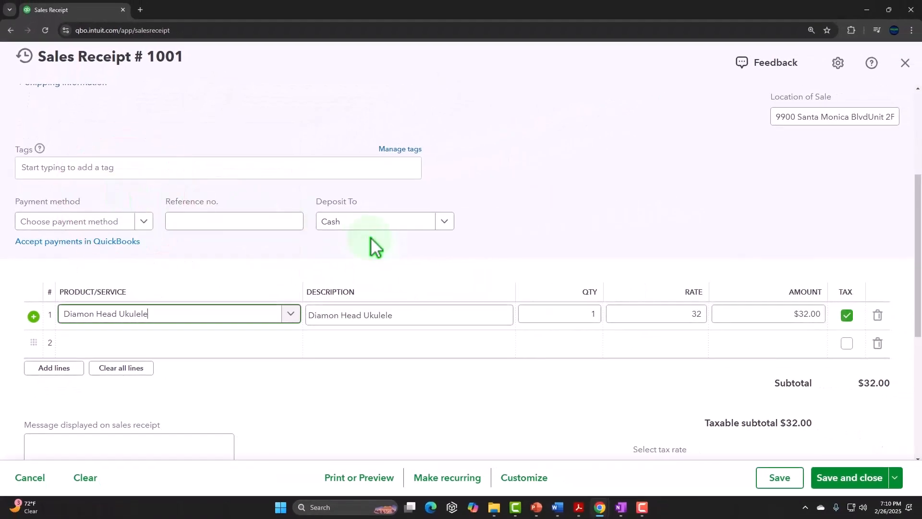
Step: Change the sales receipt's tax rate from automated based on location to the custom CA Sales Tax (5%)
scroll(373, 246, "down", 3)
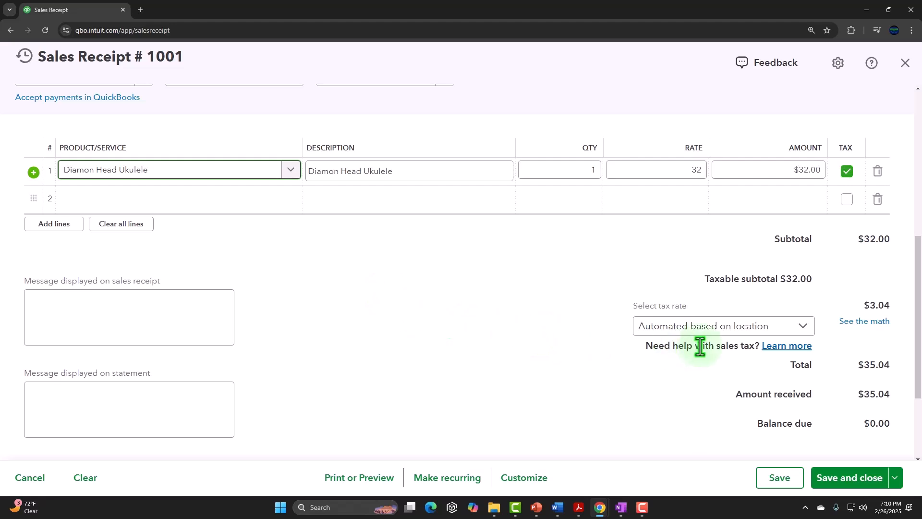
left_click(804, 328)
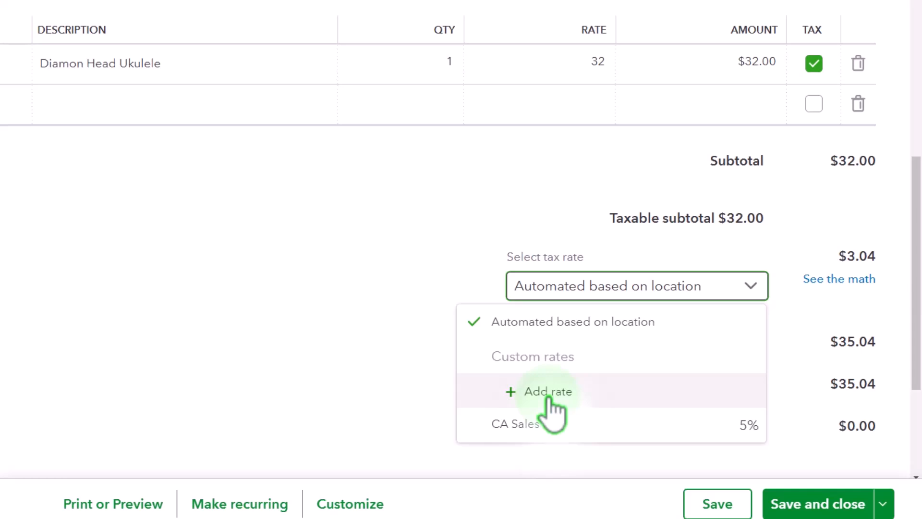
left_click(500, 422)
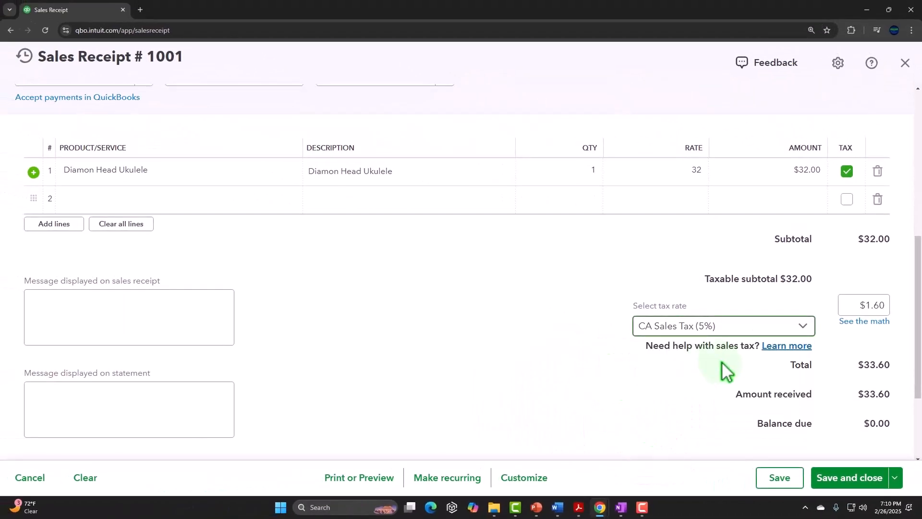
Step: Open the Windows Calculator in compact always-on-top mode and place it beside the sales receipt's totals
left_click(321, 508)
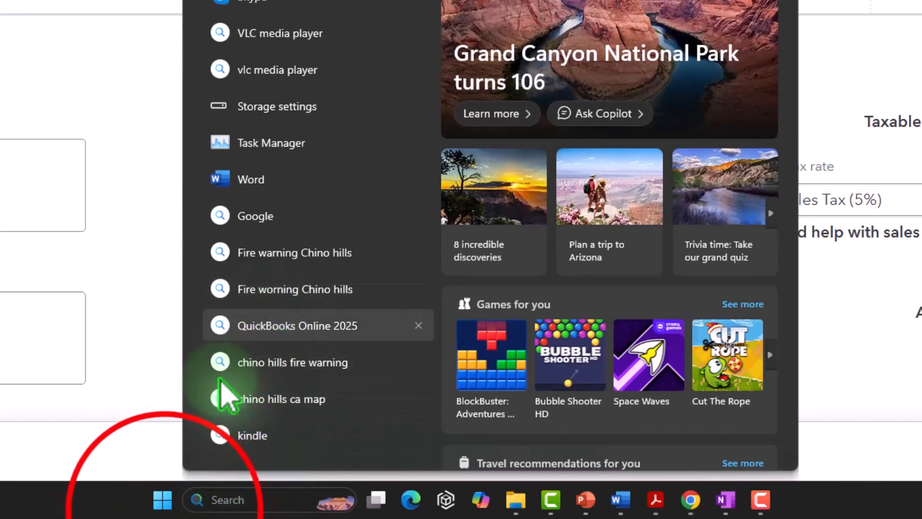
left_click(162, 499)
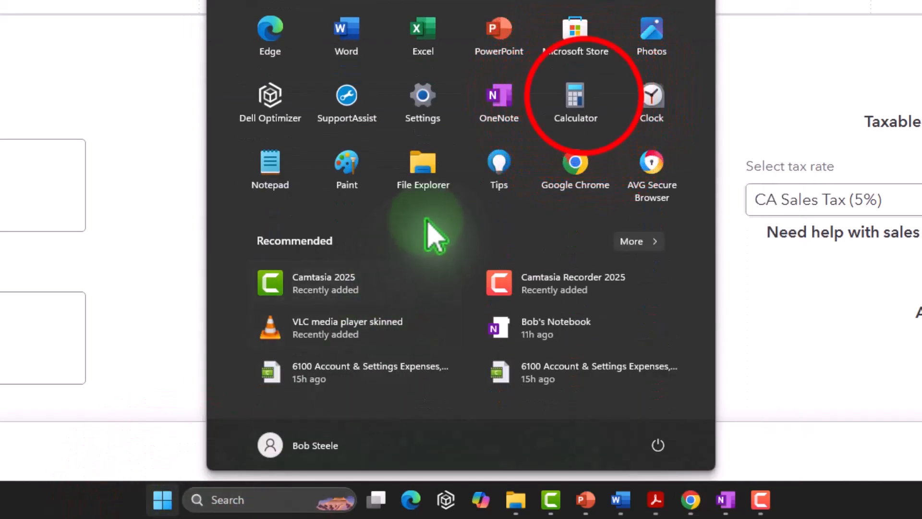
left_click(575, 98)
left_click(705, 58)
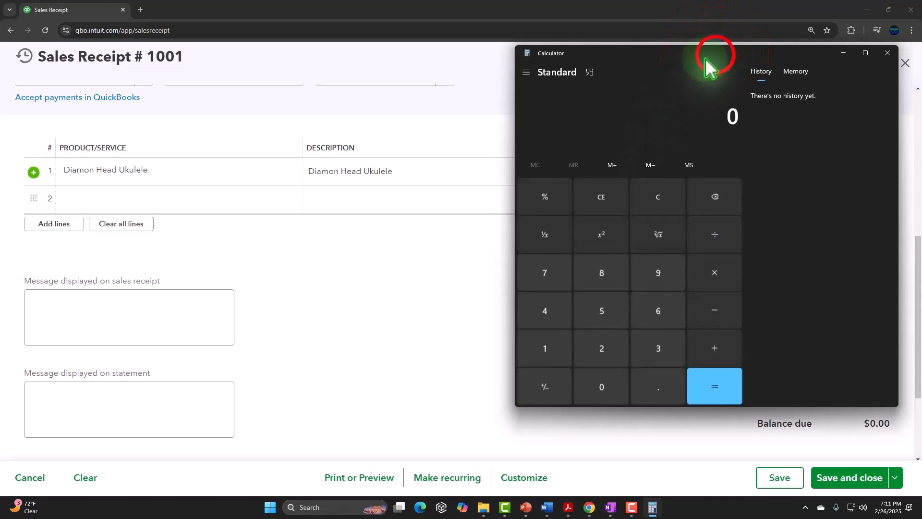
left_click_drag(705, 58, 329, 129)
left_click(201, 139)
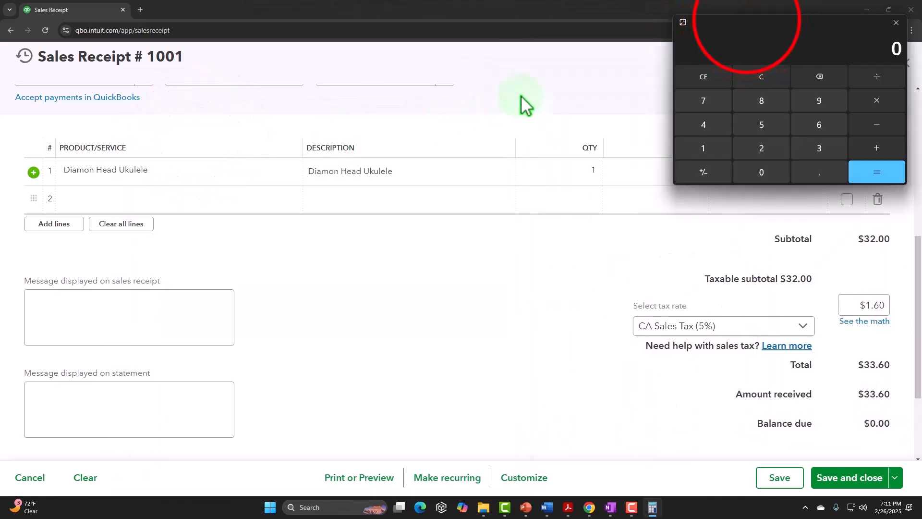
left_click_drag(746, 21, 507, 259)
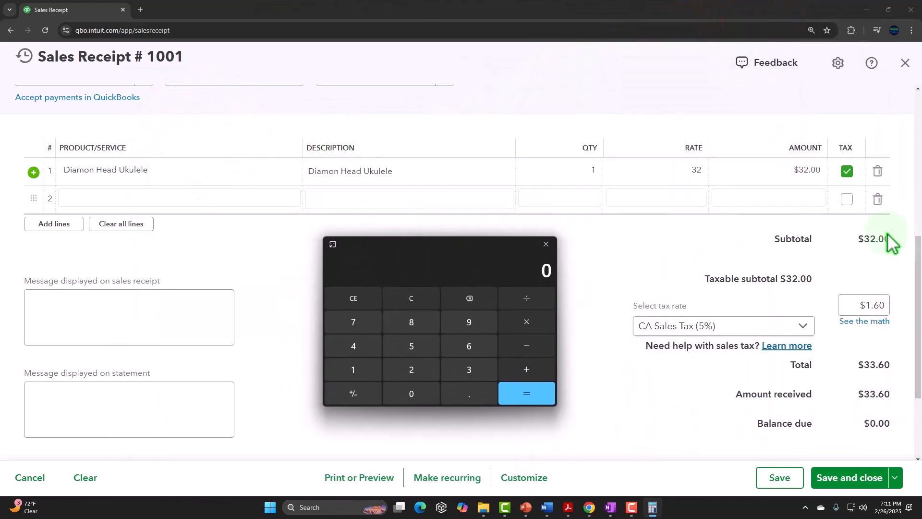
Step: Calculate the sales tax as 32 × 0.05 and the total including tax as 32 × 1.05
left_click(412, 299)
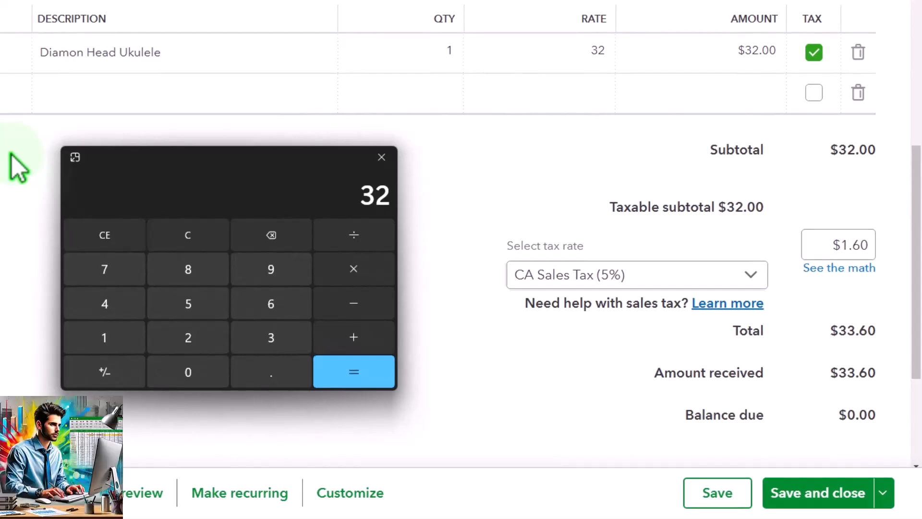
type("0.05")
key("Return")
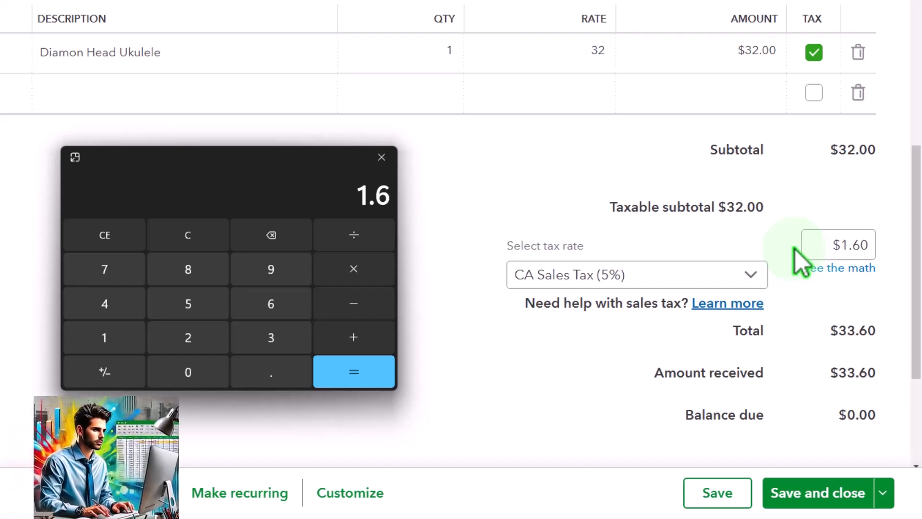
left_click(195, 235)
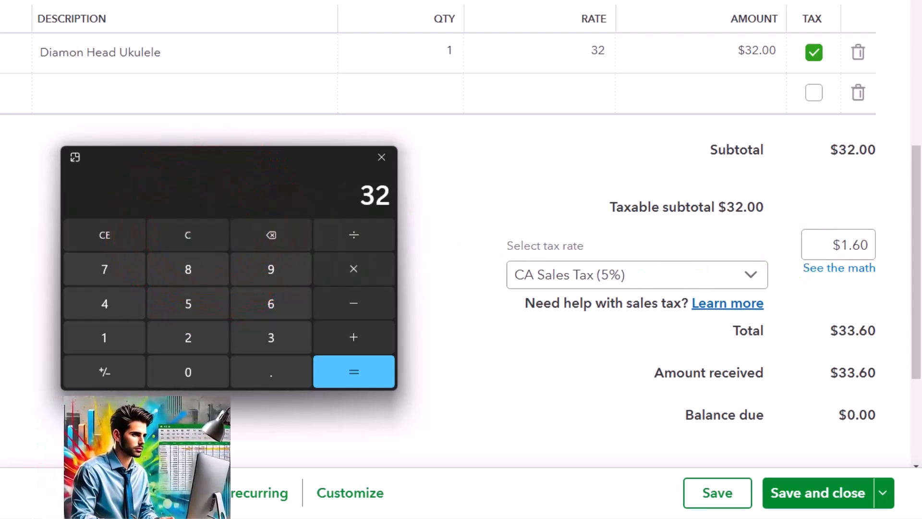
type("1.05")
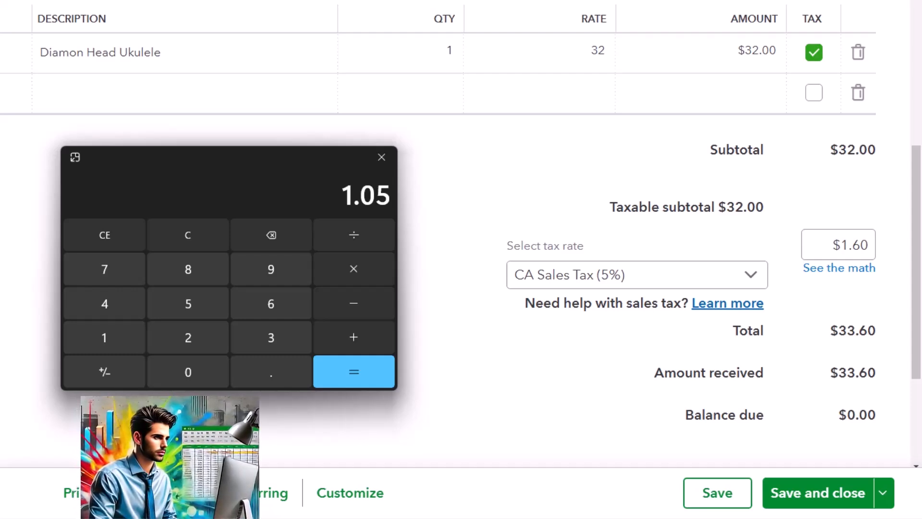
key("Return")
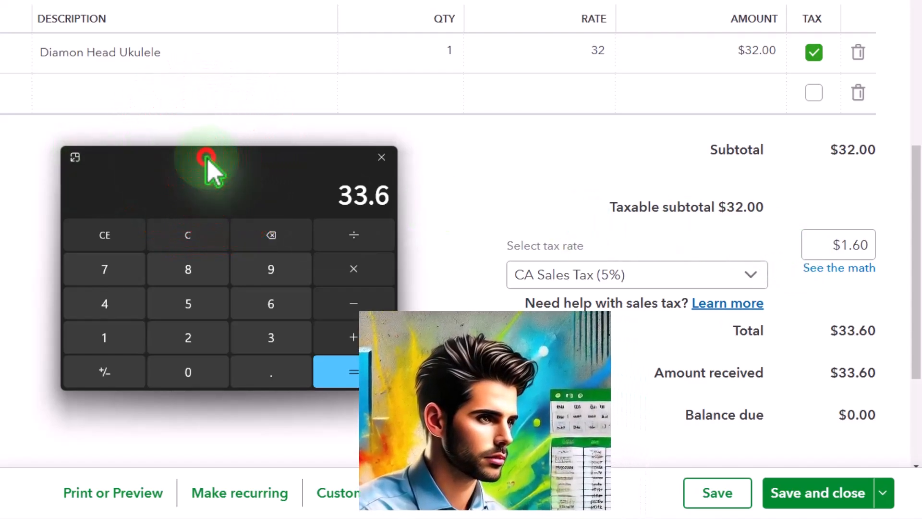
Step: Move the calculator out of the way and leave the sales receipt without saving
left_click_drag(207, 157, 0, 157)
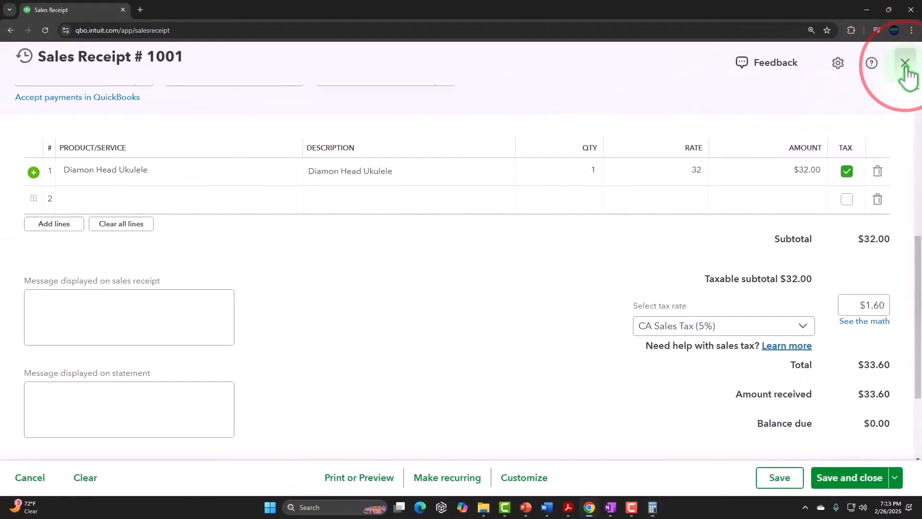
left_click(906, 63)
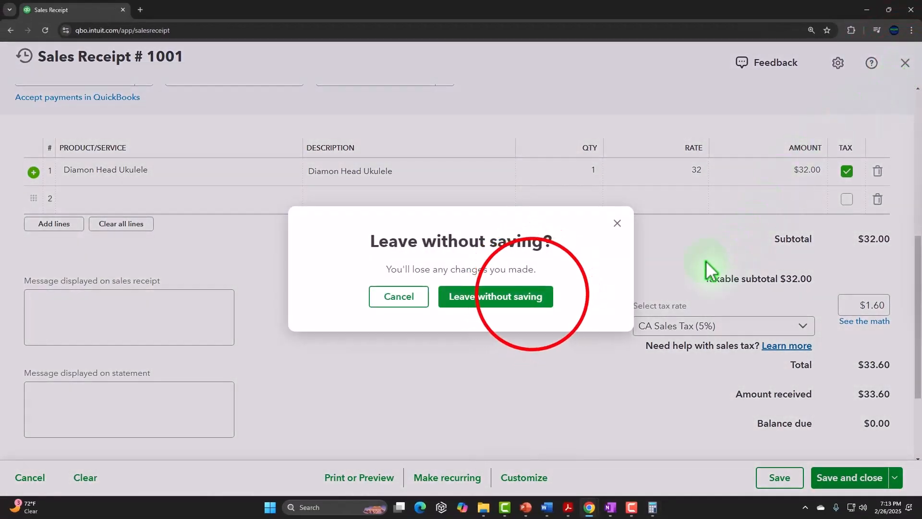
left_click(536, 302)
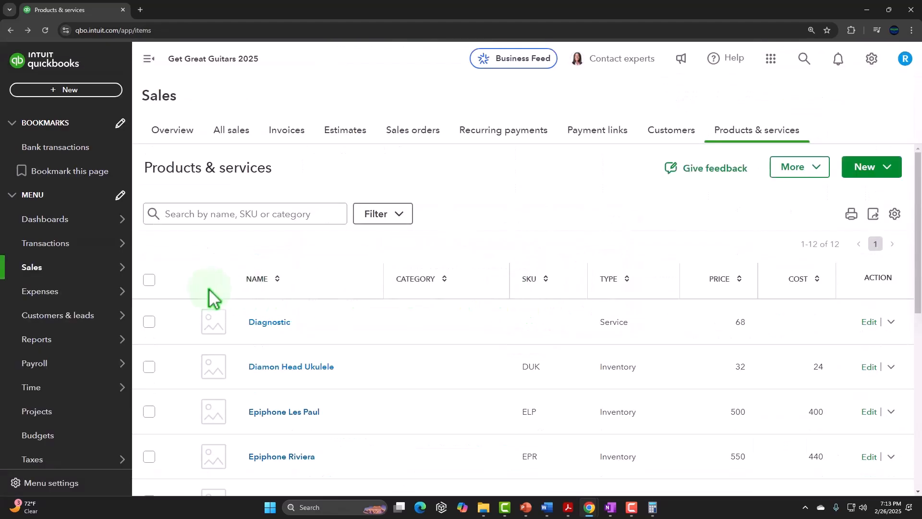
Step: Open Customer 1 from the customer list, collapse the navigation menu and open the customer's details for editing
mouse_move(101, 298)
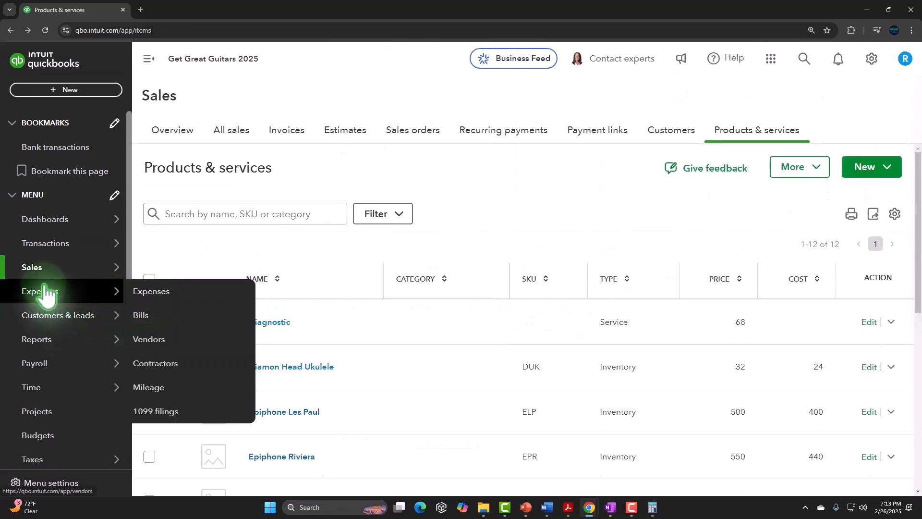
mouse_move(48, 348)
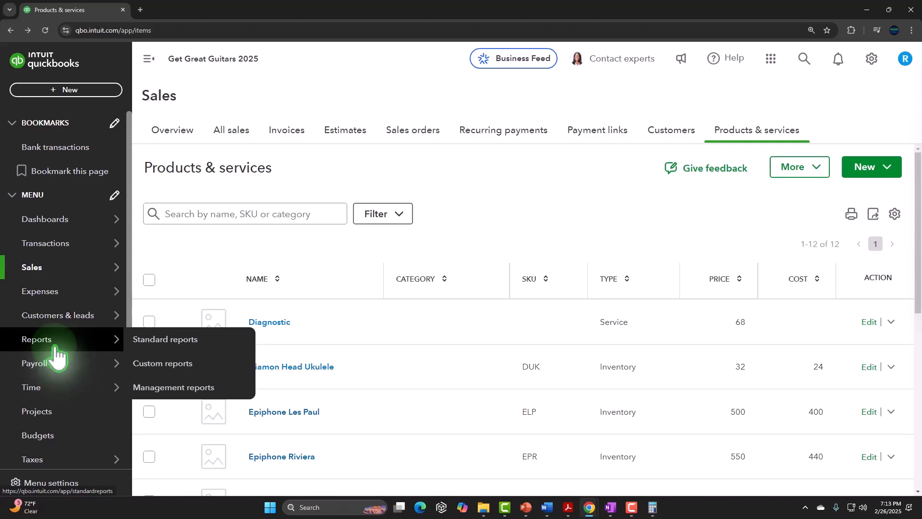
scroll(57, 355, "down", 1)
mouse_move(45, 220)
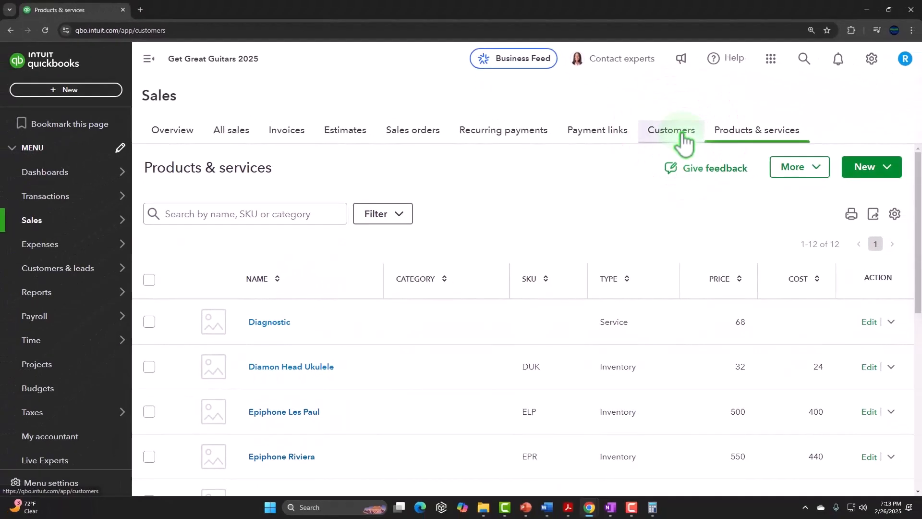
left_click(700, 130)
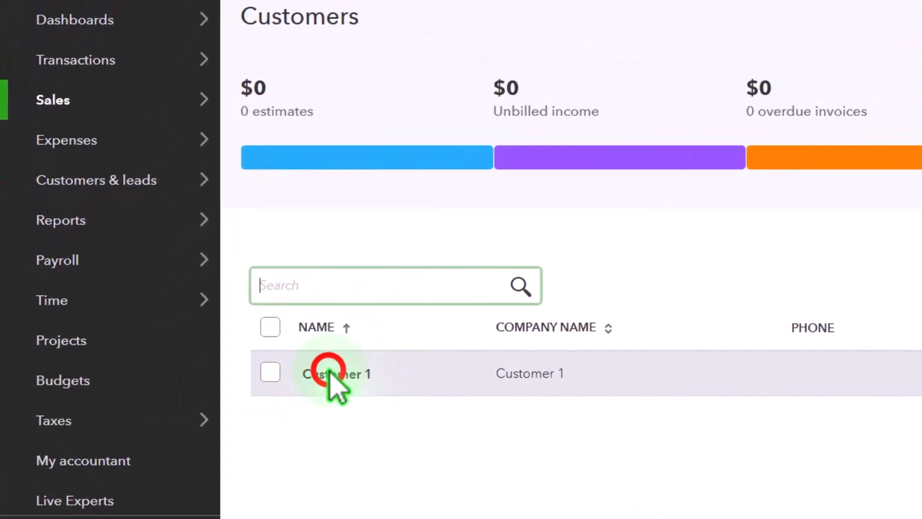
left_click(329, 377)
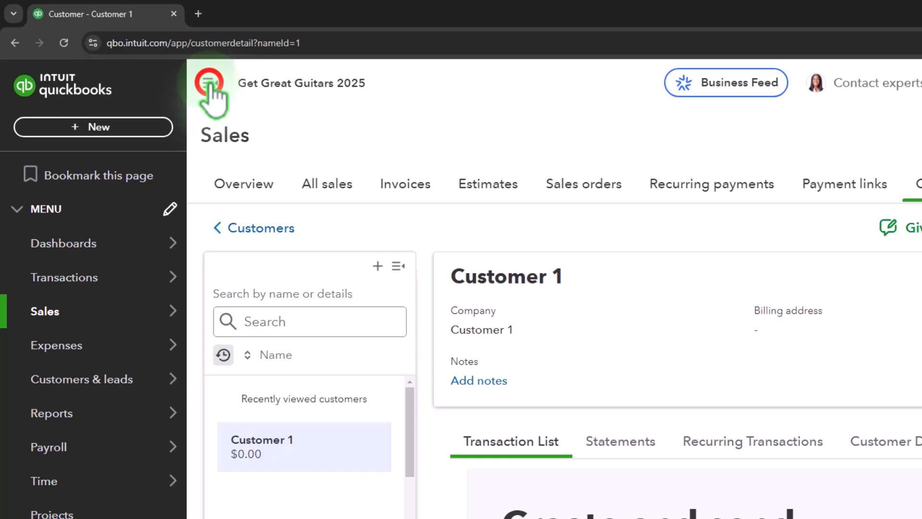
left_click(208, 82)
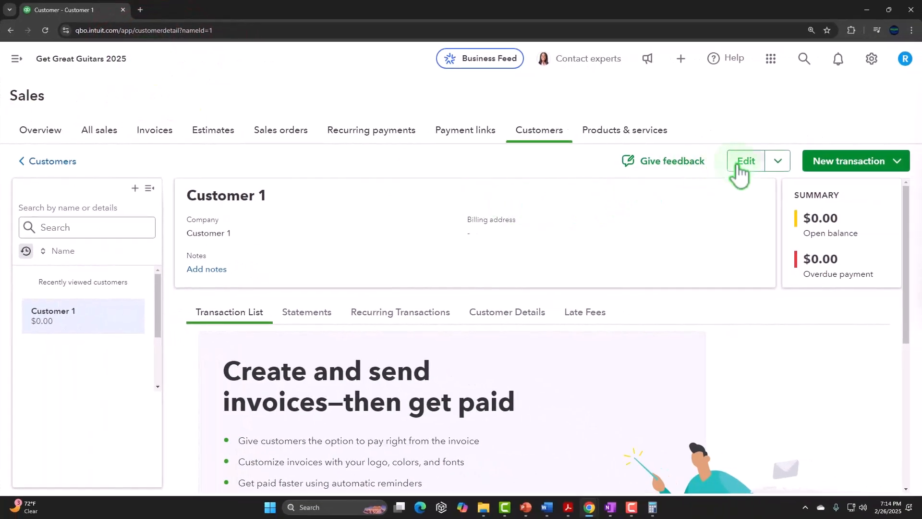
left_click(742, 163)
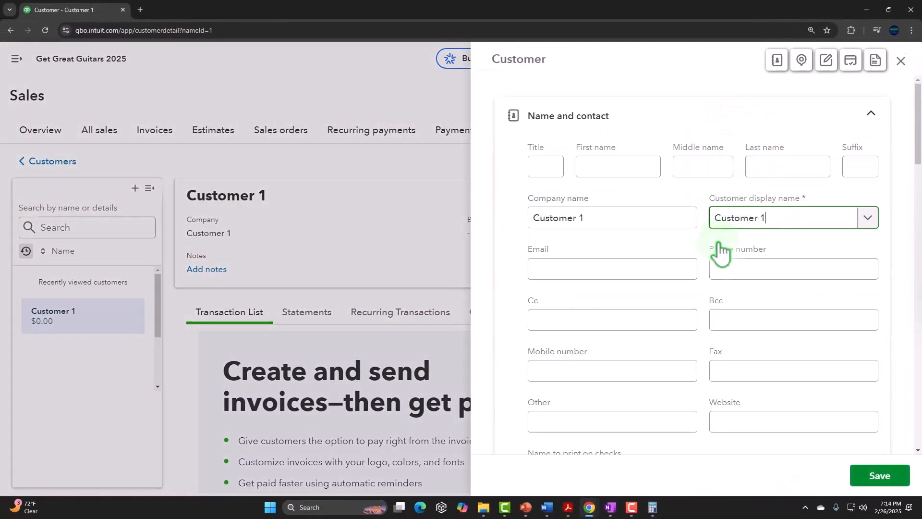
Step: Review Customer 1's contact, address, notes and payment fields down to the tax settings under Additional info
left_click(693, 263)
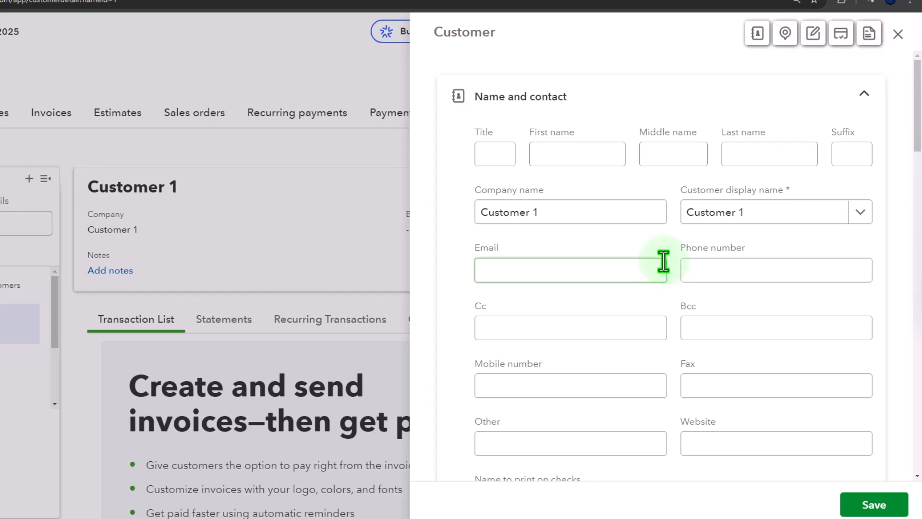
scroll(663, 262, "down", 4)
scroll(664, 260, "up", 3)
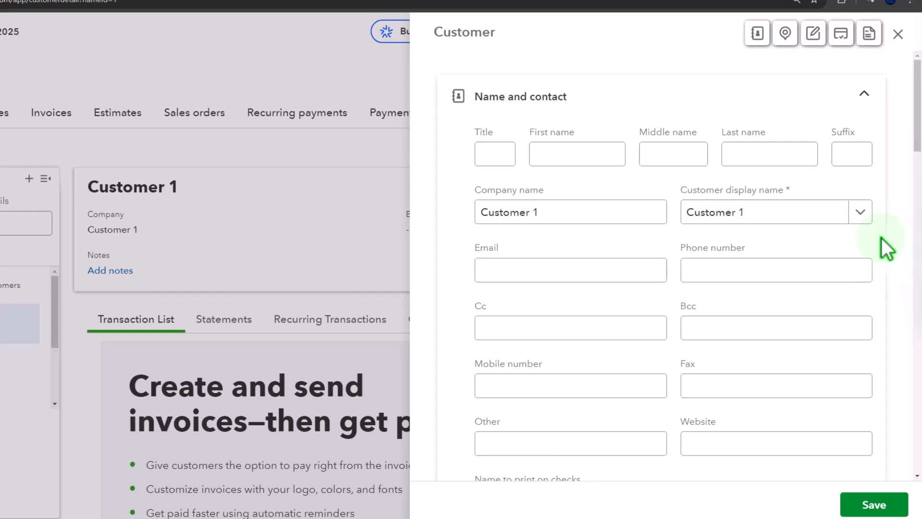
scroll(880, 238, "down", 5)
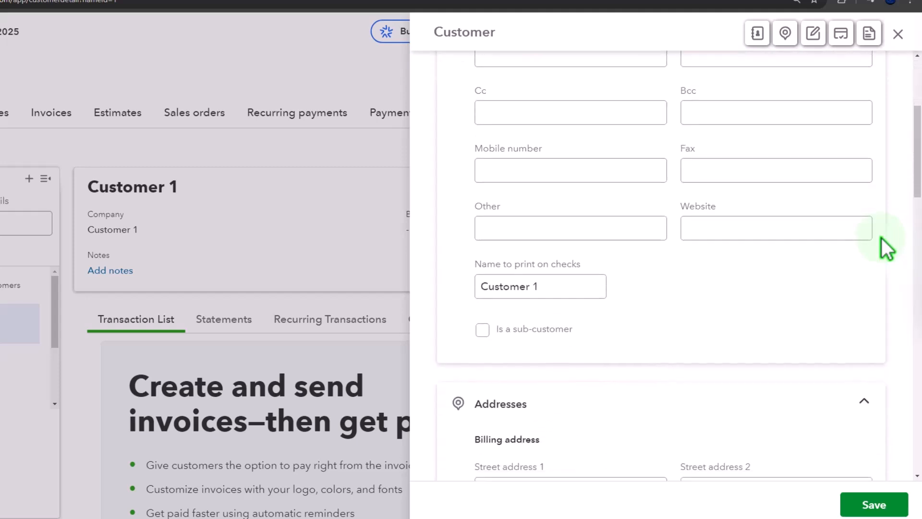
scroll(880, 238, "down", 5)
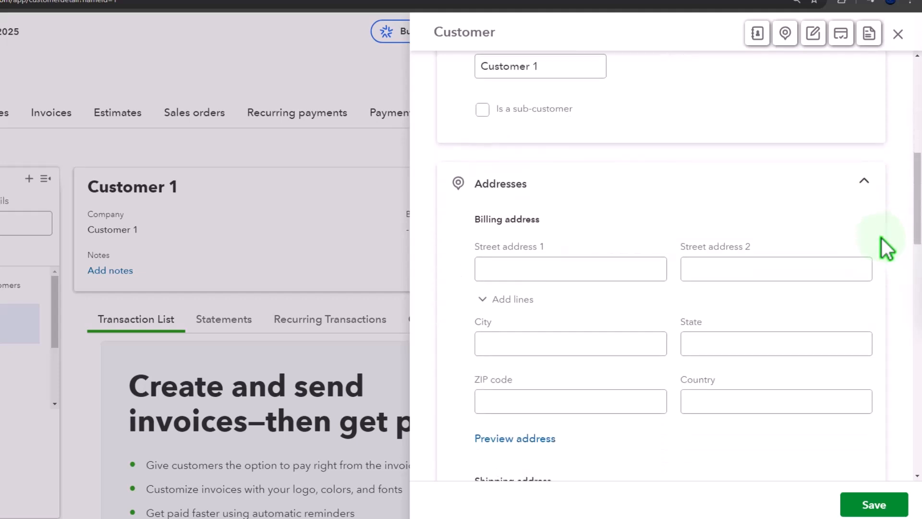
scroll(880, 237, "down", 4)
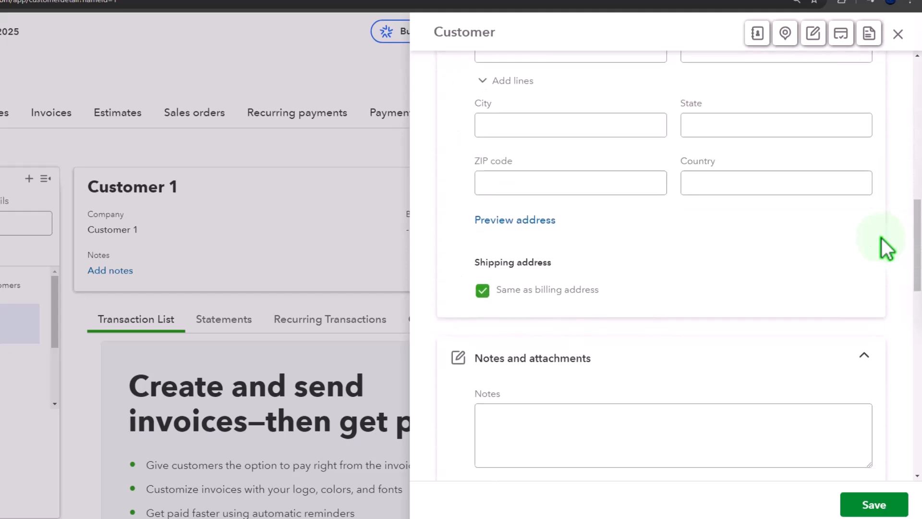
scroll(880, 238, "down", 7)
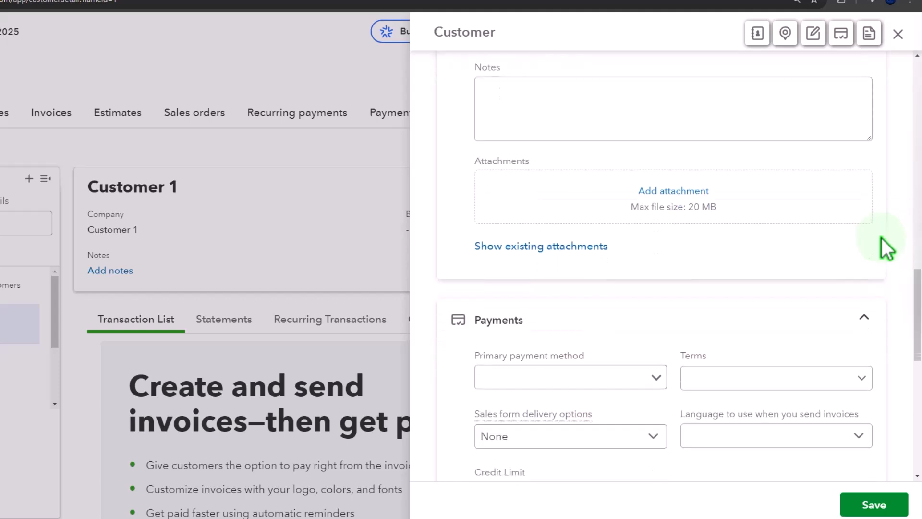
scroll(881, 236, "down", 6)
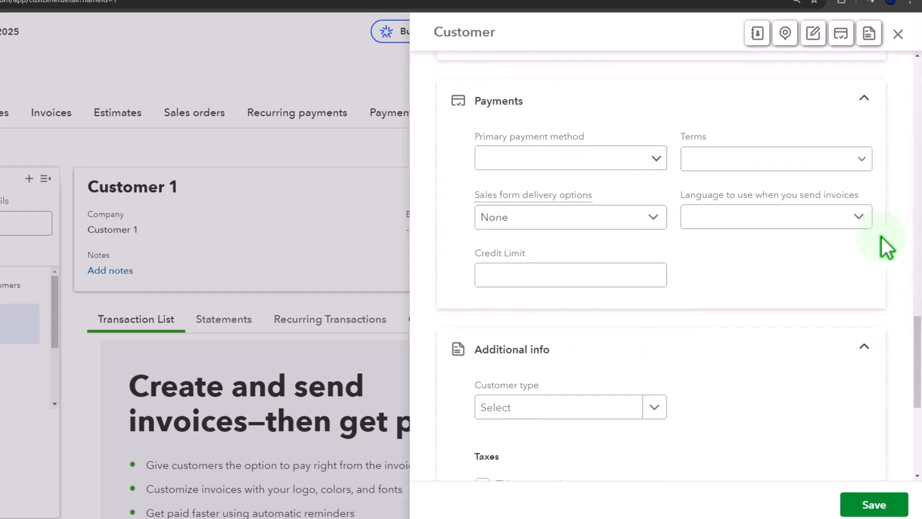
scroll(880, 236, "down", 1)
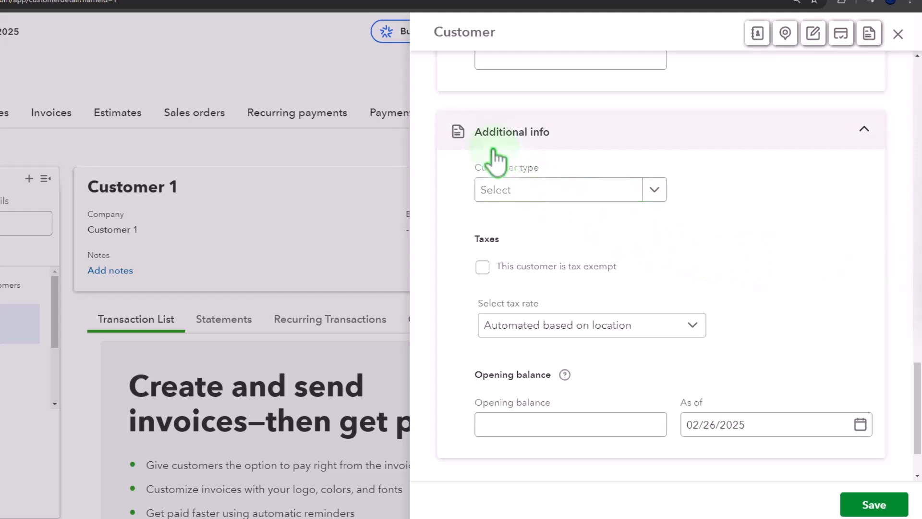
Step: Mark Customer 1 as tax exempt, view the available exemption reasons, and clear the tax-exempt setting again
left_click(482, 269)
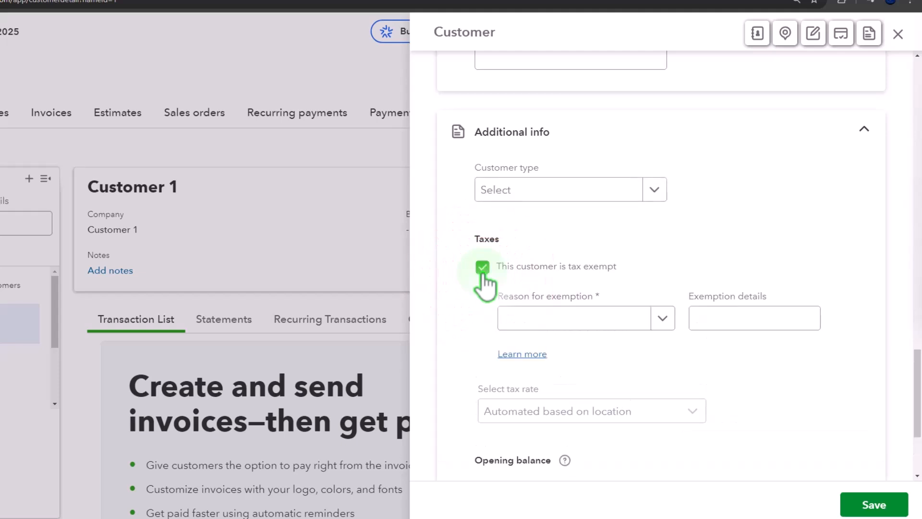
left_click(660, 319)
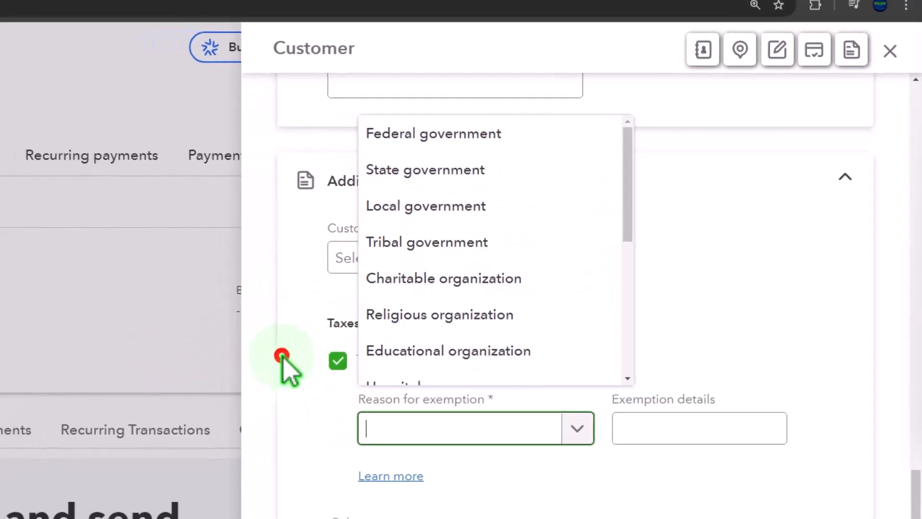
left_click(235, 375)
left_click(292, 384)
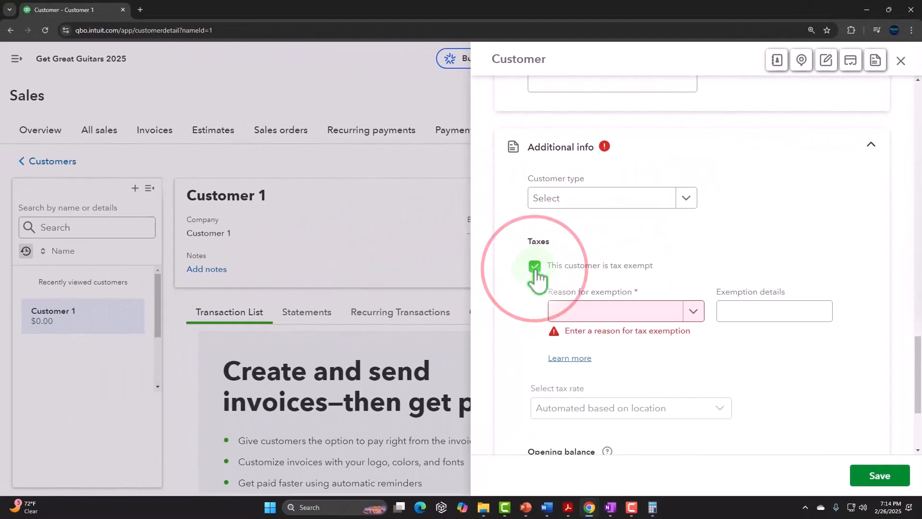
left_click(534, 267)
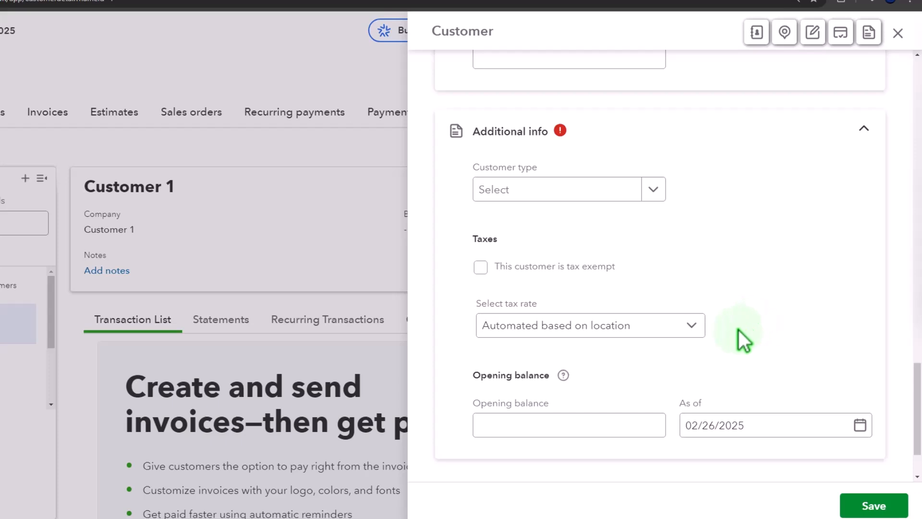
Step: Check the tax rate choices for Customer 1, including the custom CA Sales Tax, and leave the customer form without saving
left_click(692, 325)
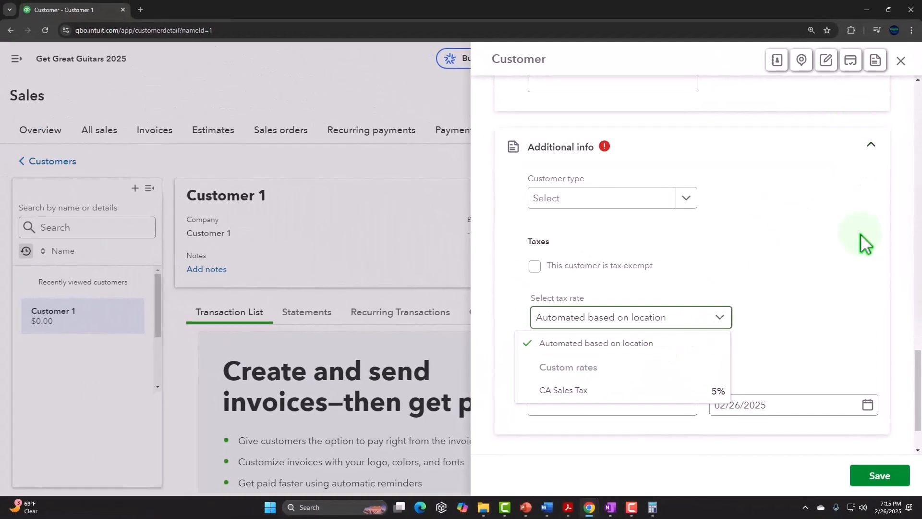
scroll(860, 233, "up", 15)
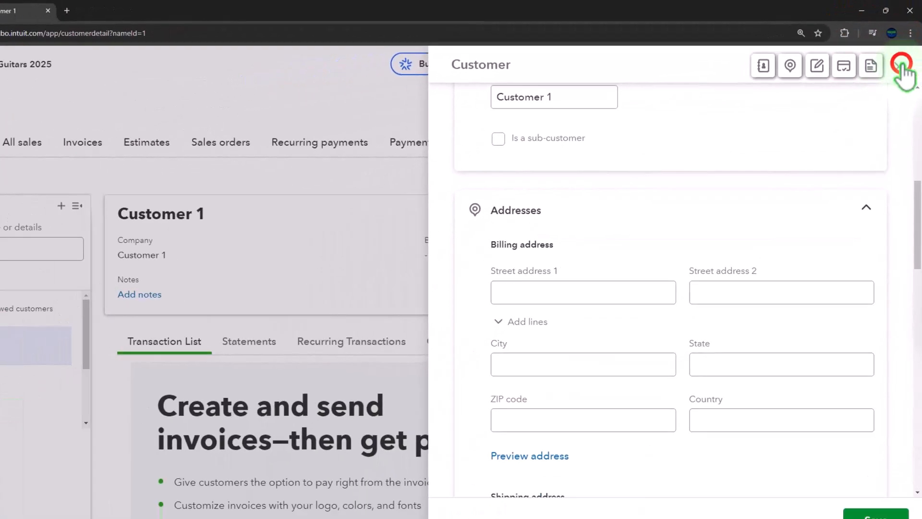
left_click(901, 65)
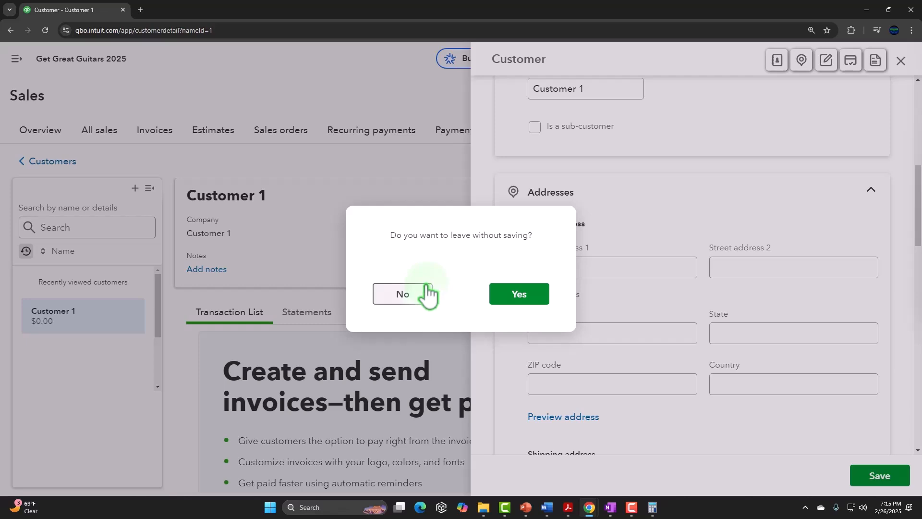
left_click(511, 296)
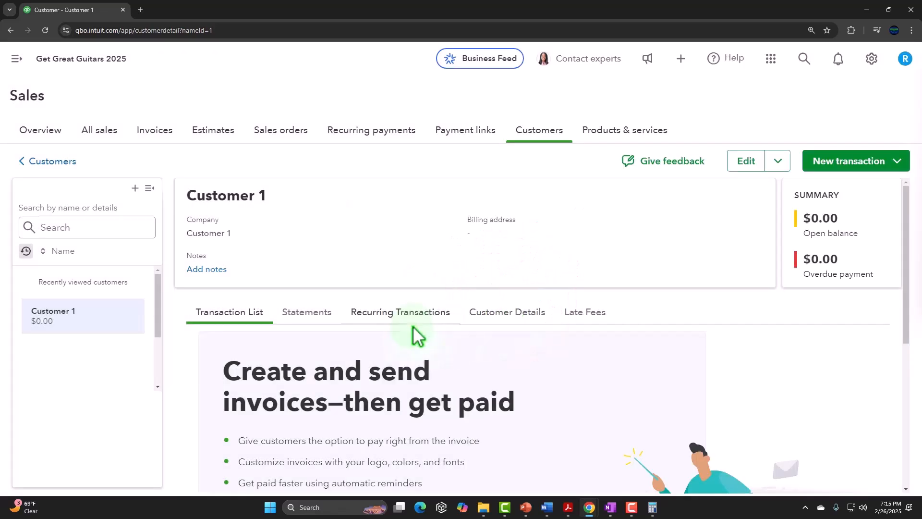